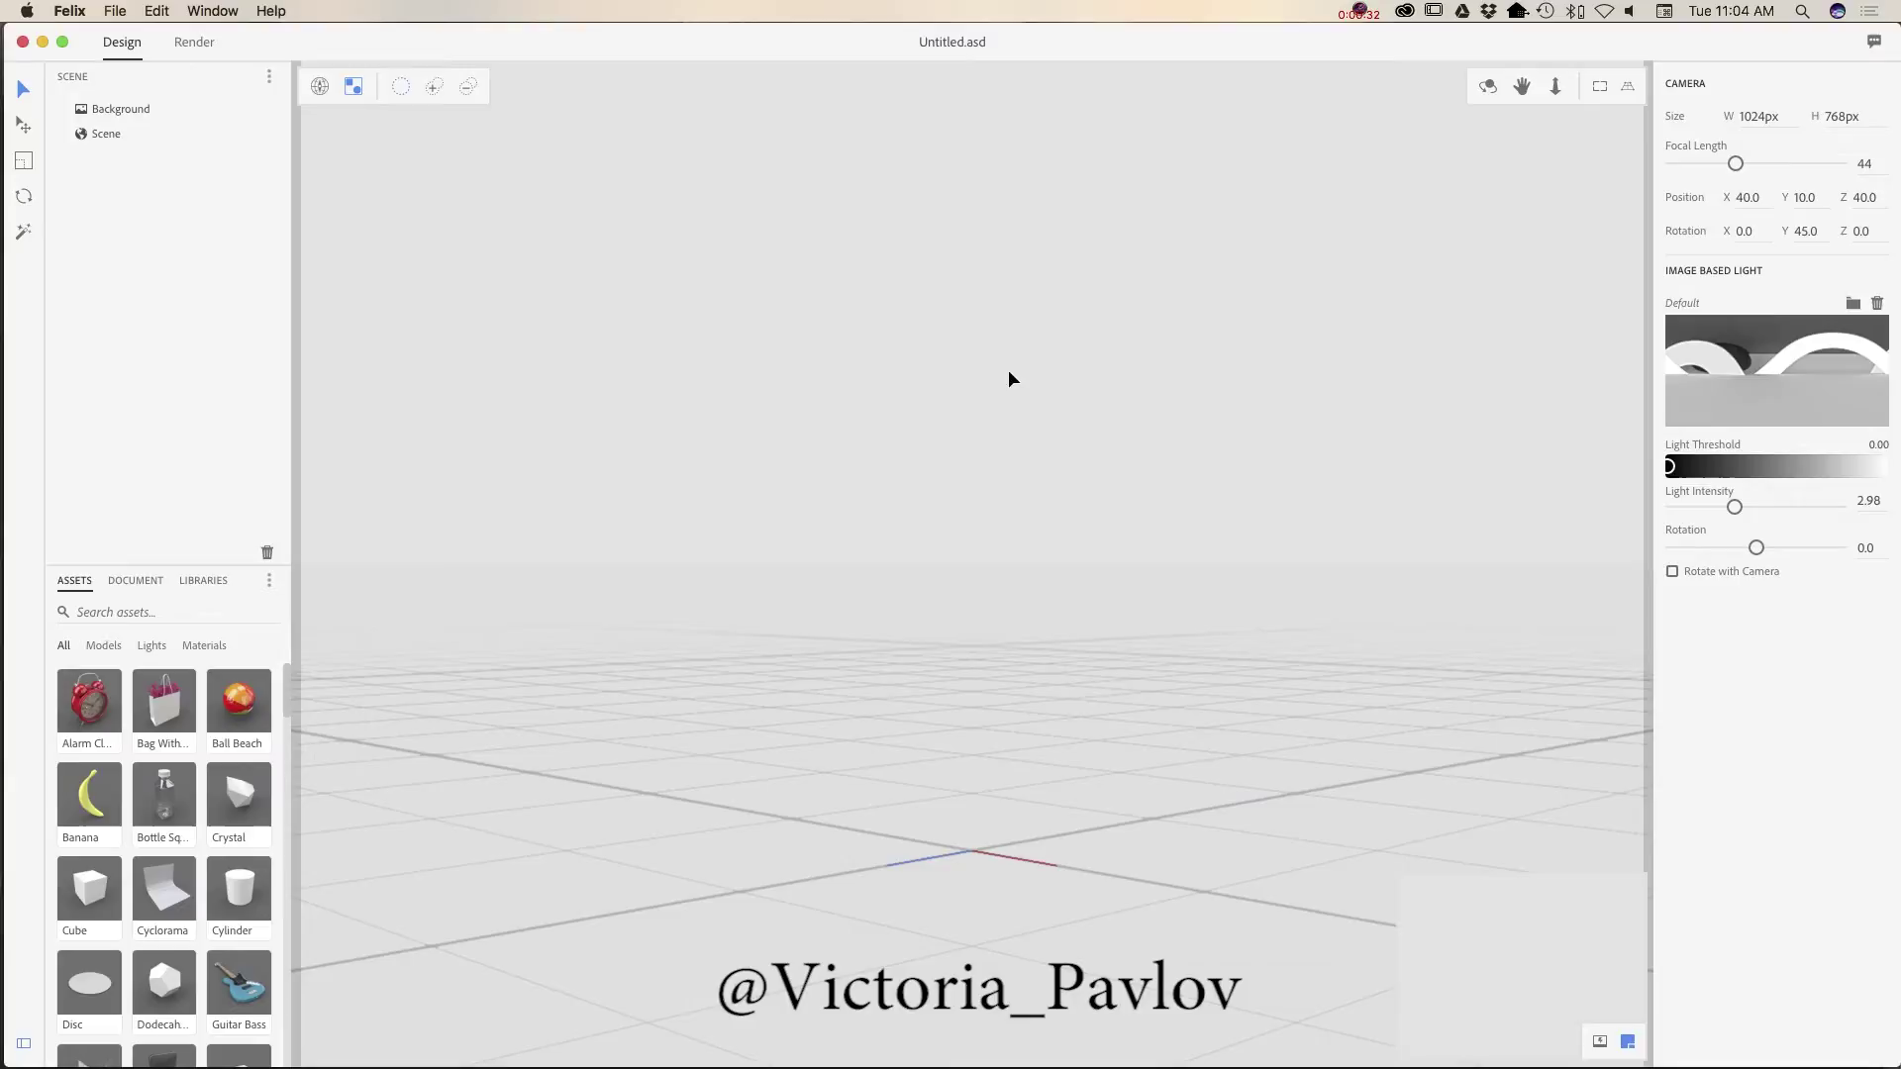
Step: Load Christmasbackgroundwithsnowyfirtrees.jpg as the scene's Background Image, sized Crop to Fit
click(119, 109)
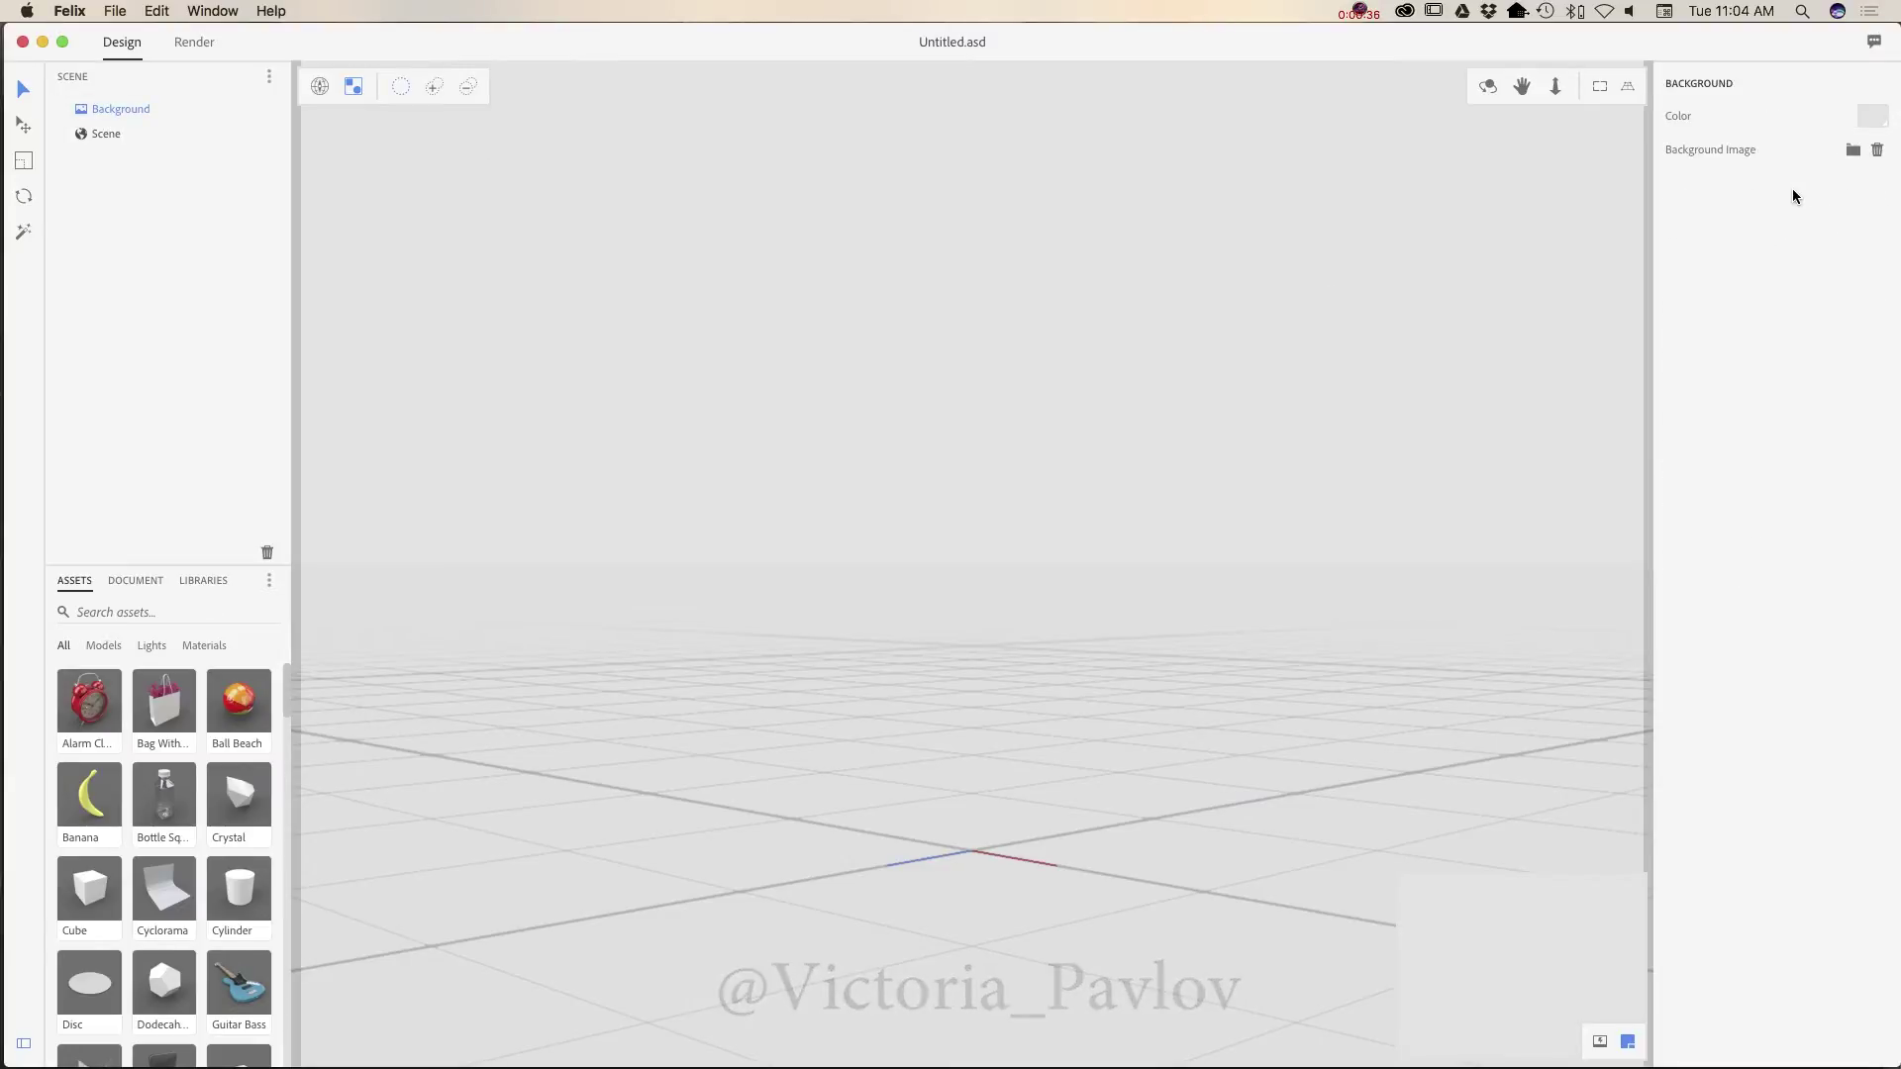
click(1852, 157)
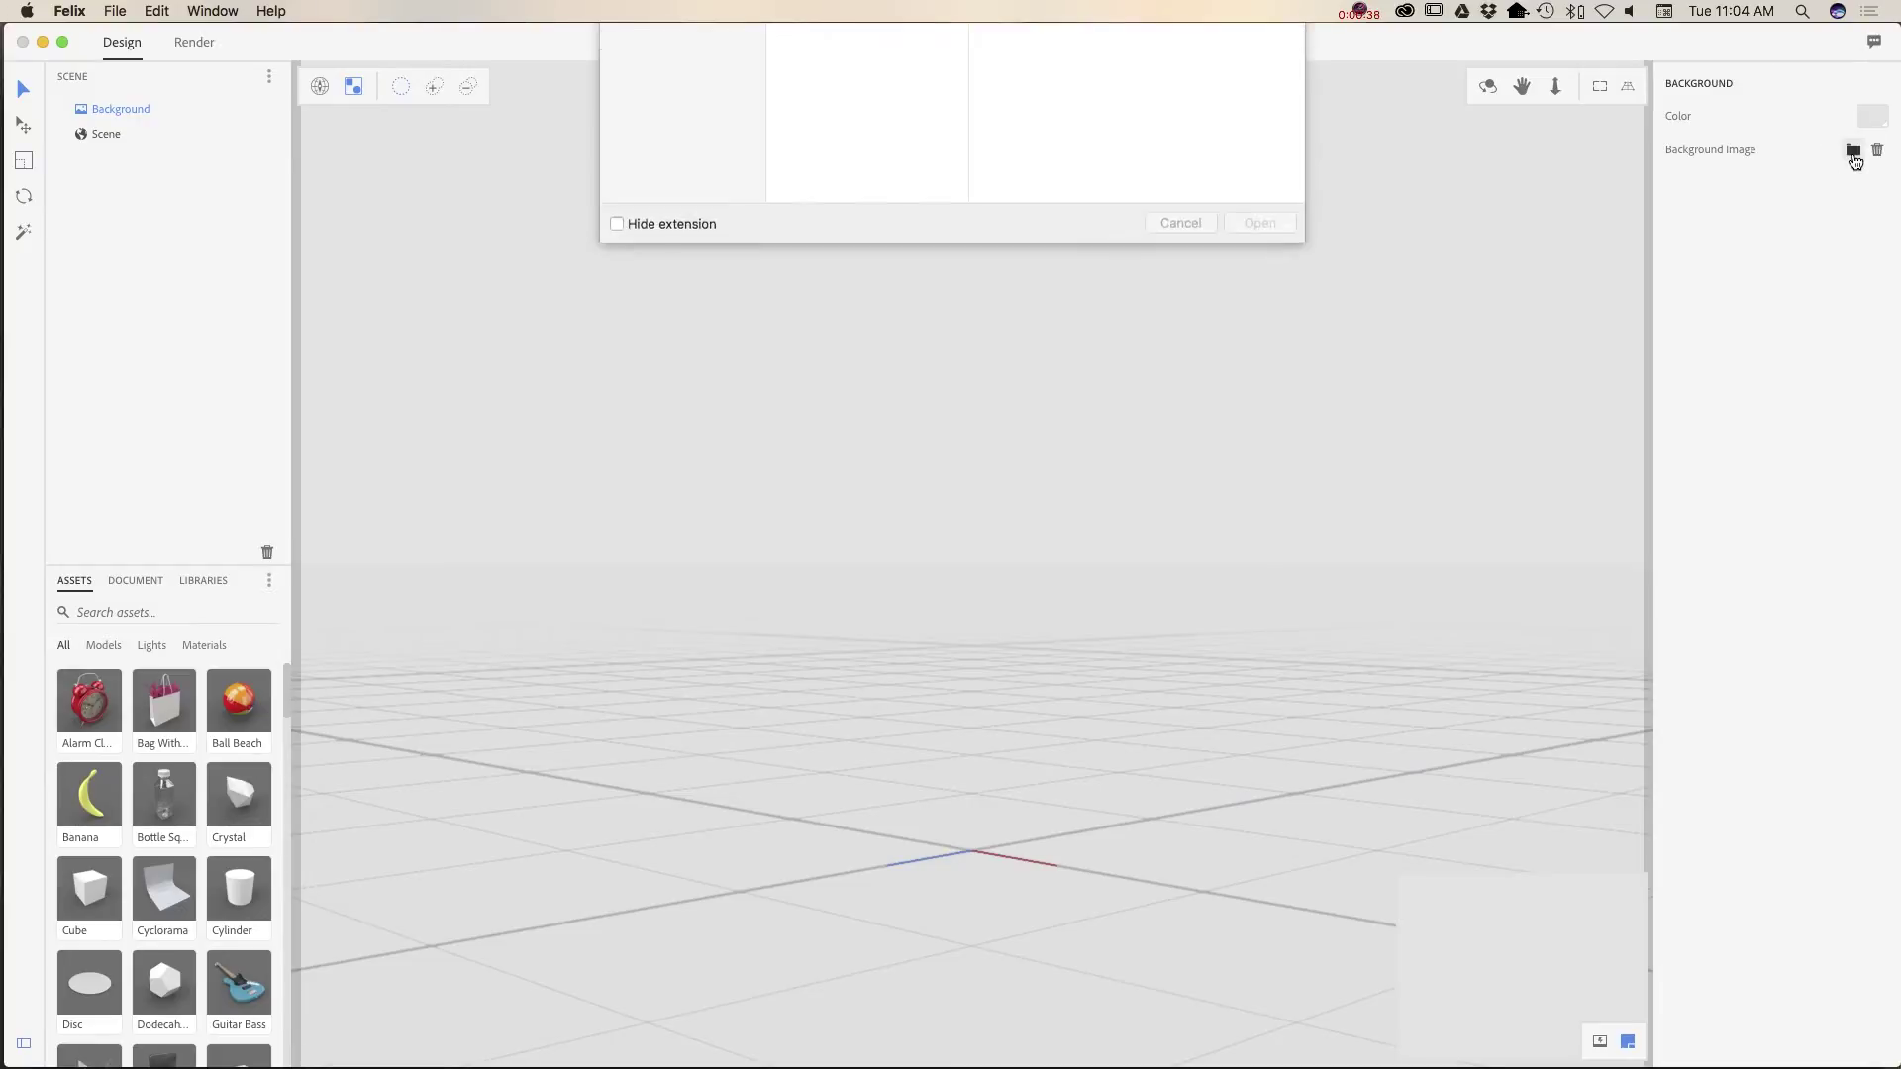
click(884, 166)
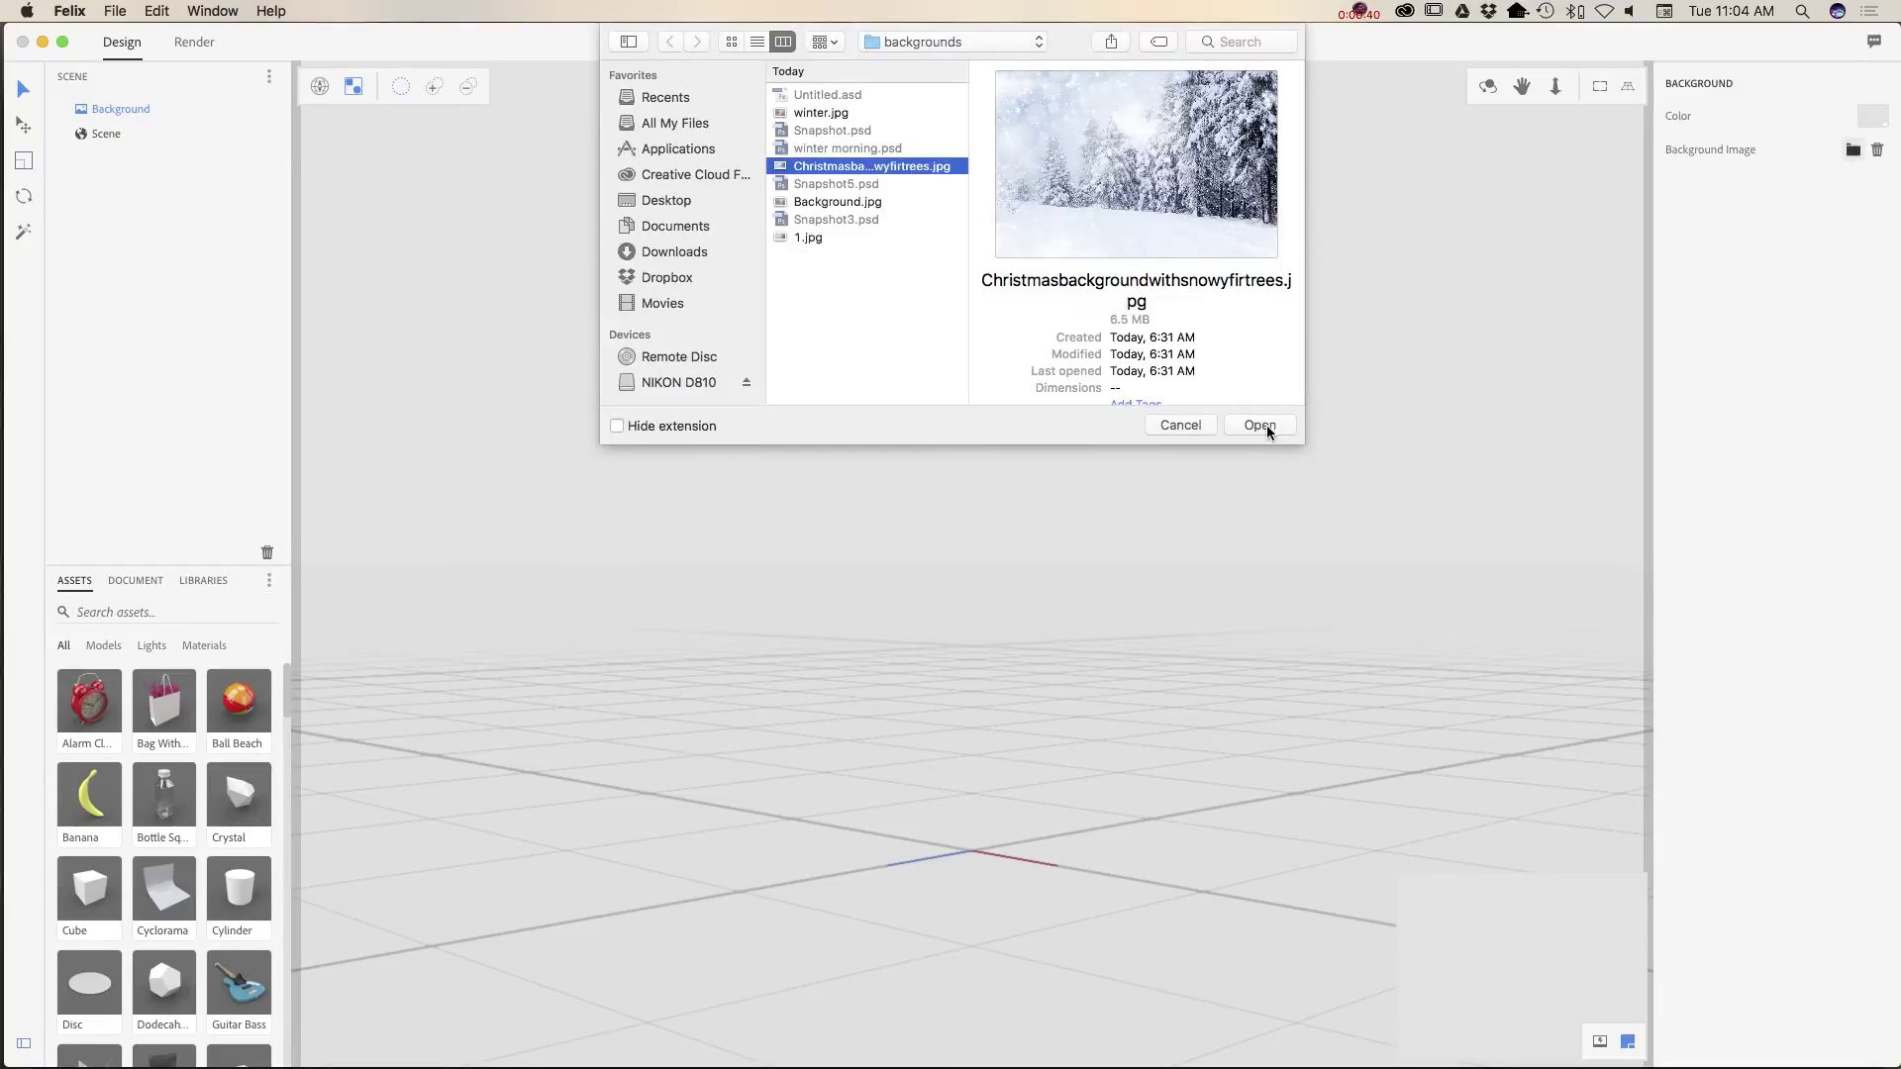
click(1259, 425)
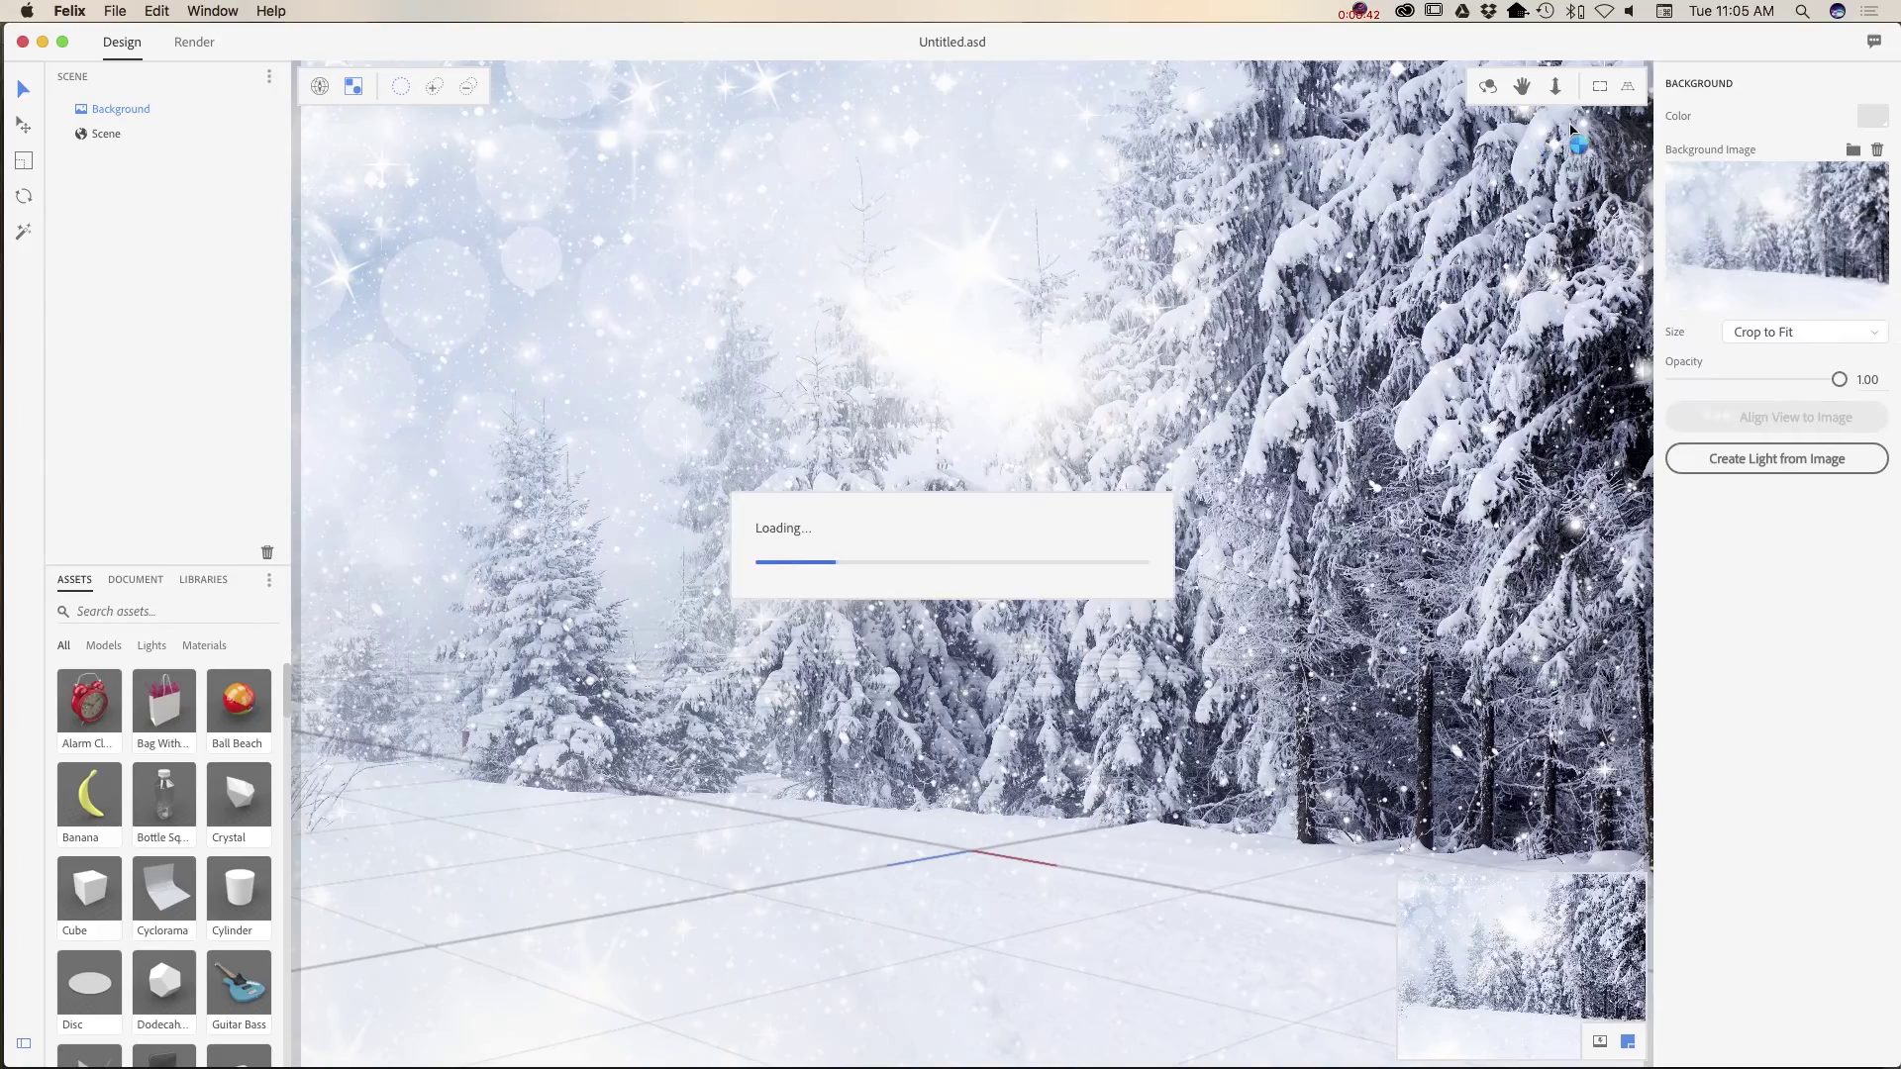
Step: Drag both ends of the horizon line down to meet the photo's snowy ground
click(1627, 88)
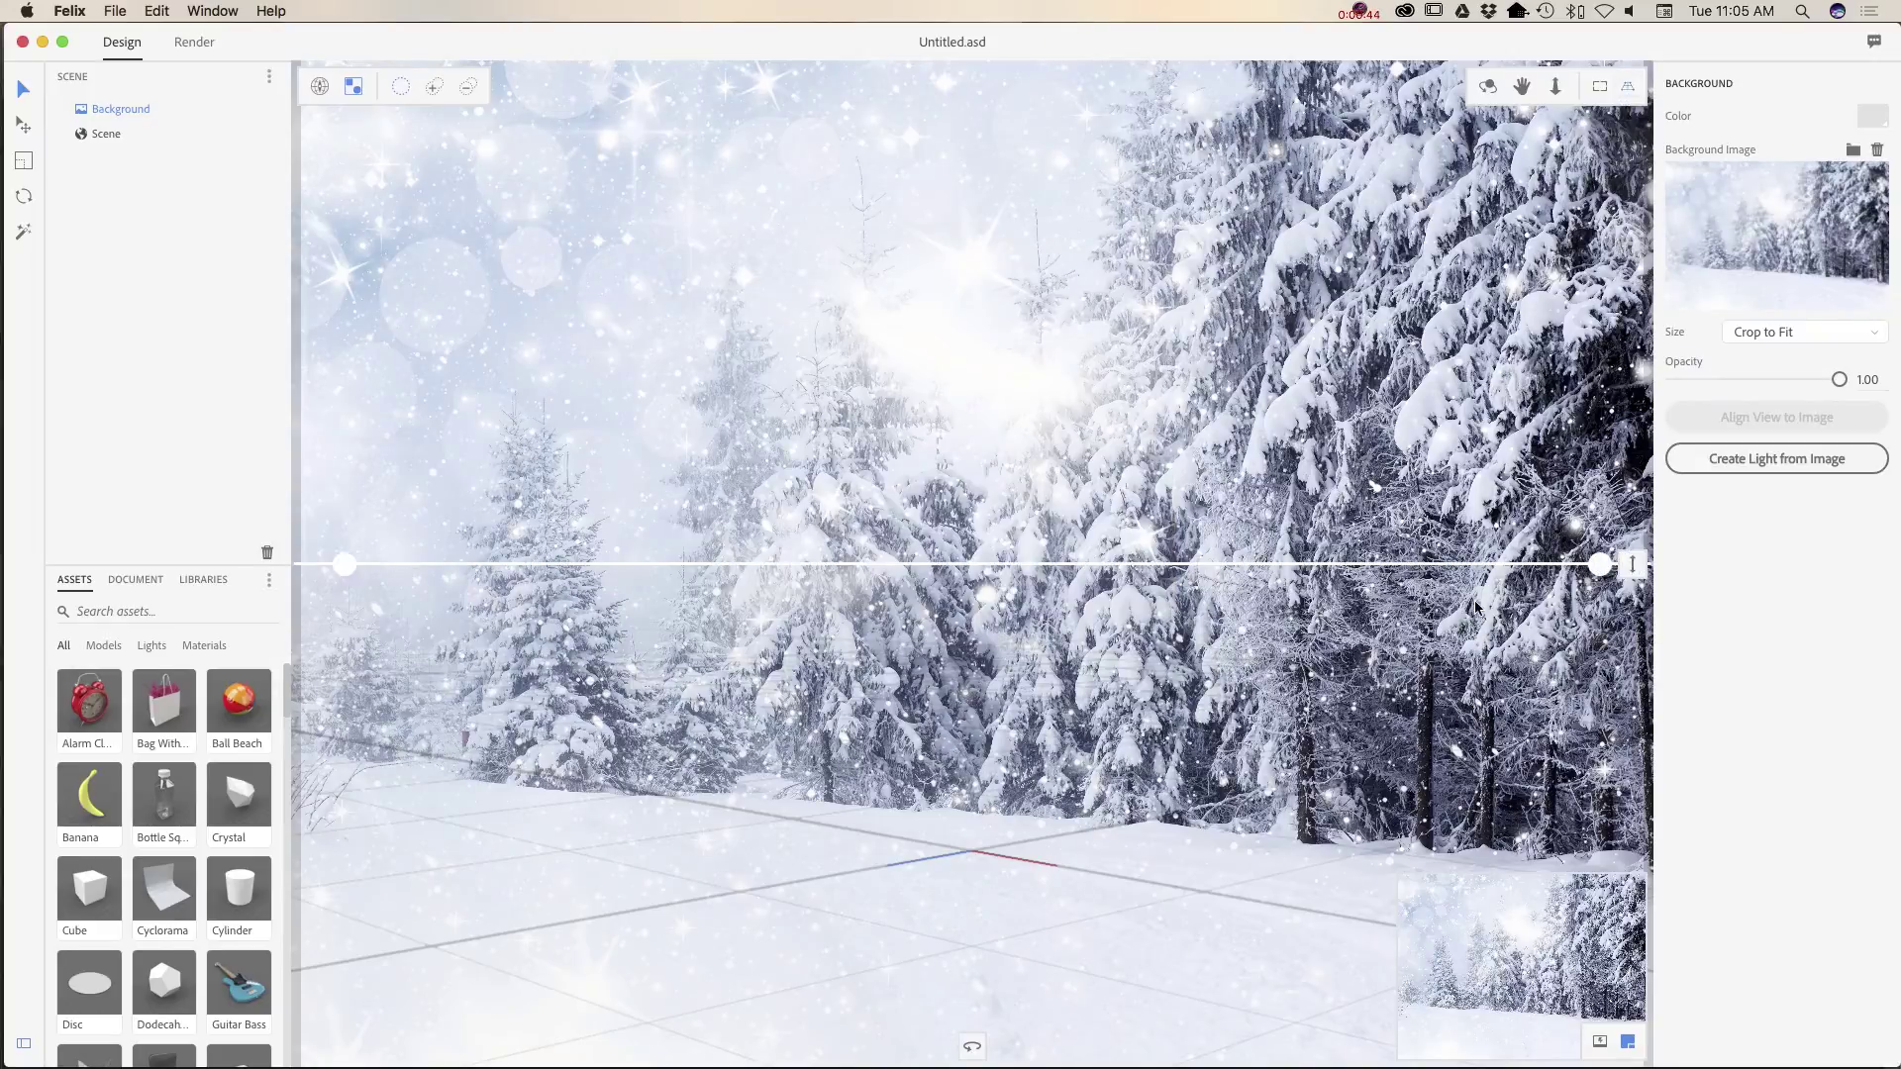
drag(1607, 582, 1607, 608)
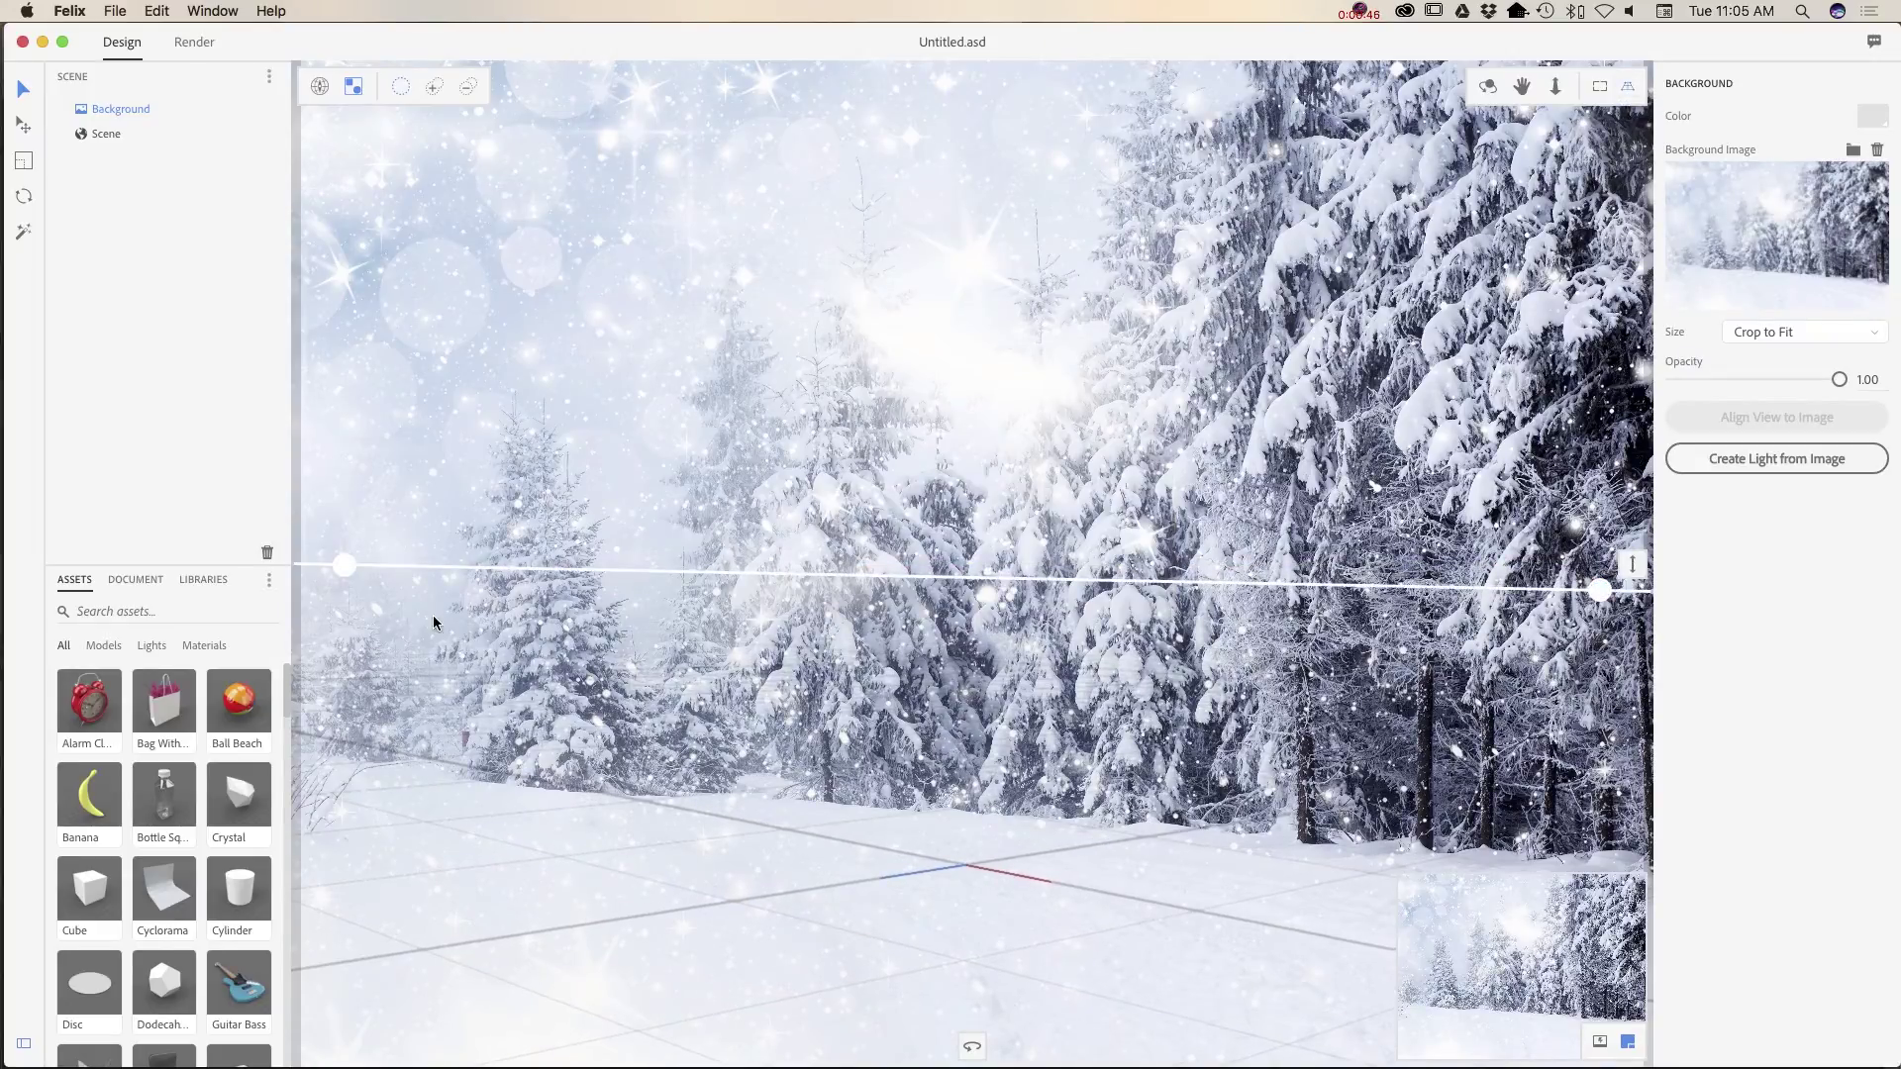
drag(345, 575, 343, 596)
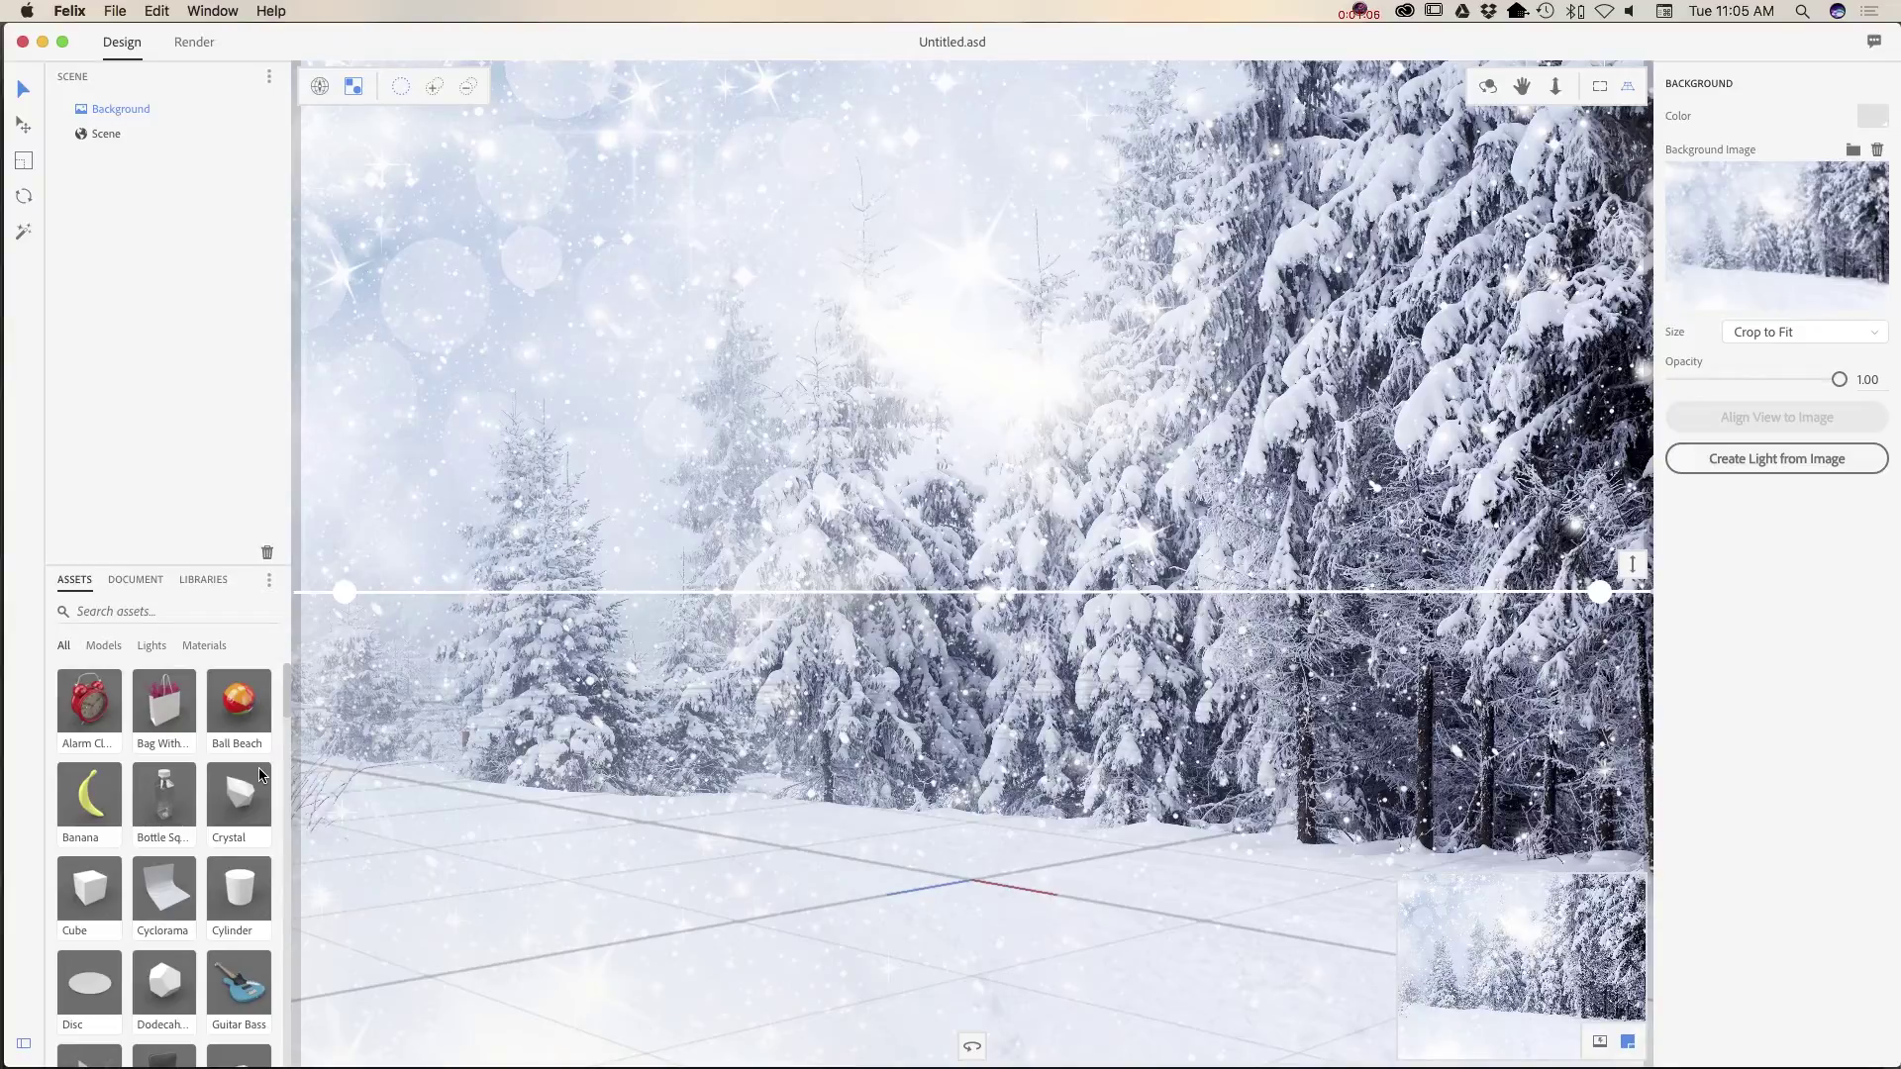
Step: Add a Sphere model and lift it to Position Y 0.2 at scale 1.0
scroll(212, 827, down, 5)
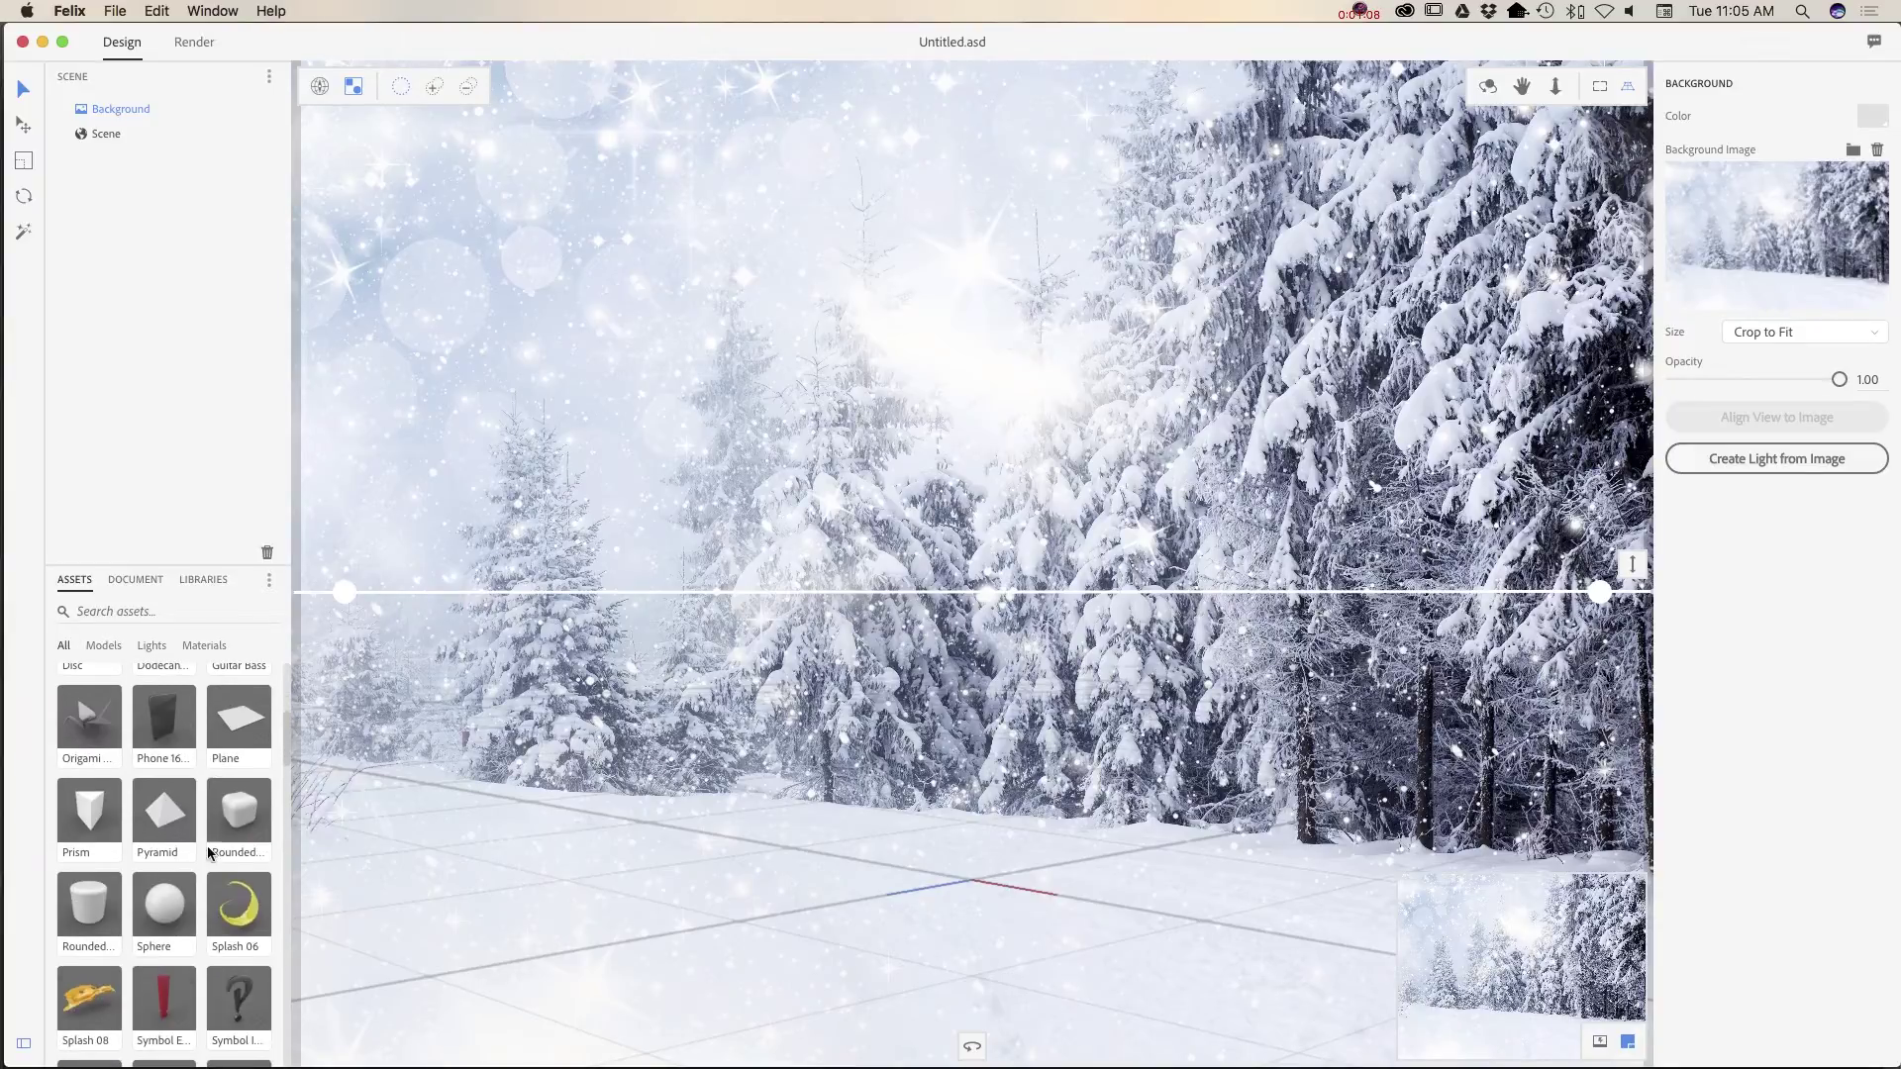
click(164, 903)
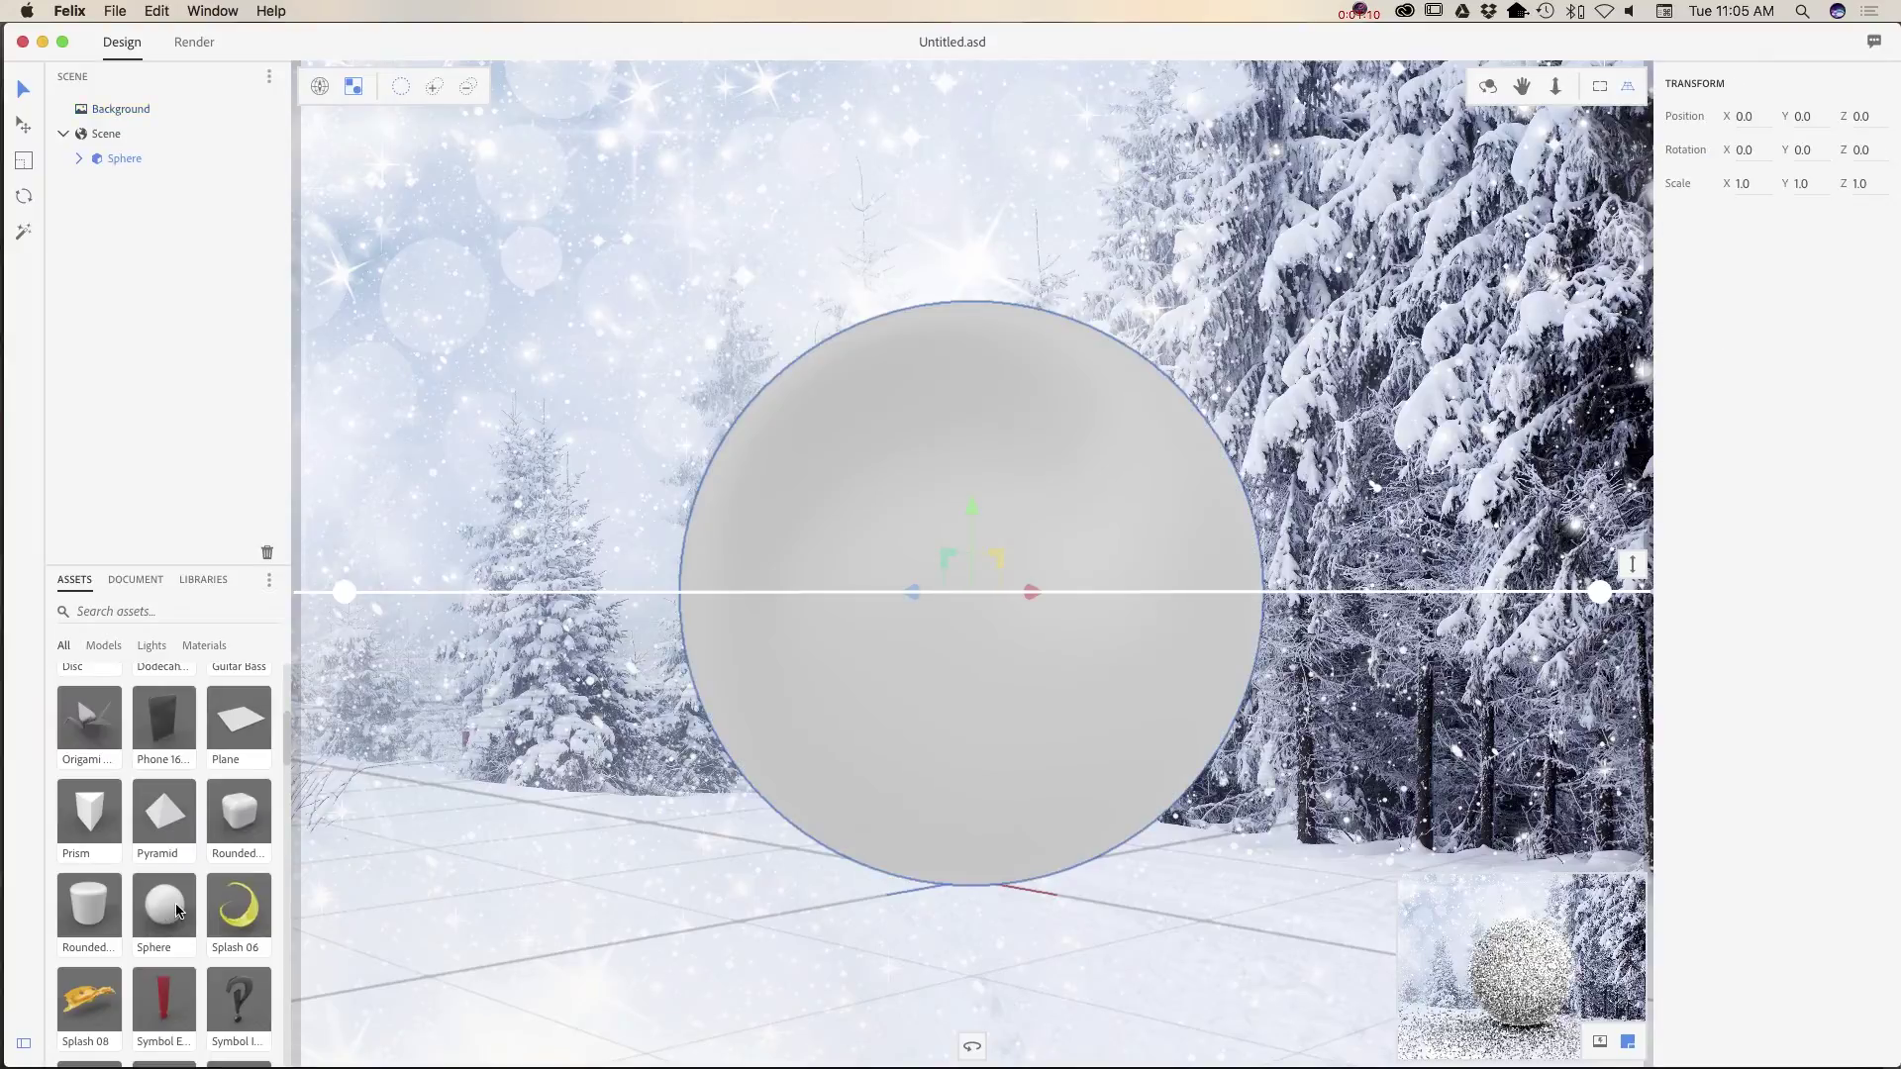
click(23, 161)
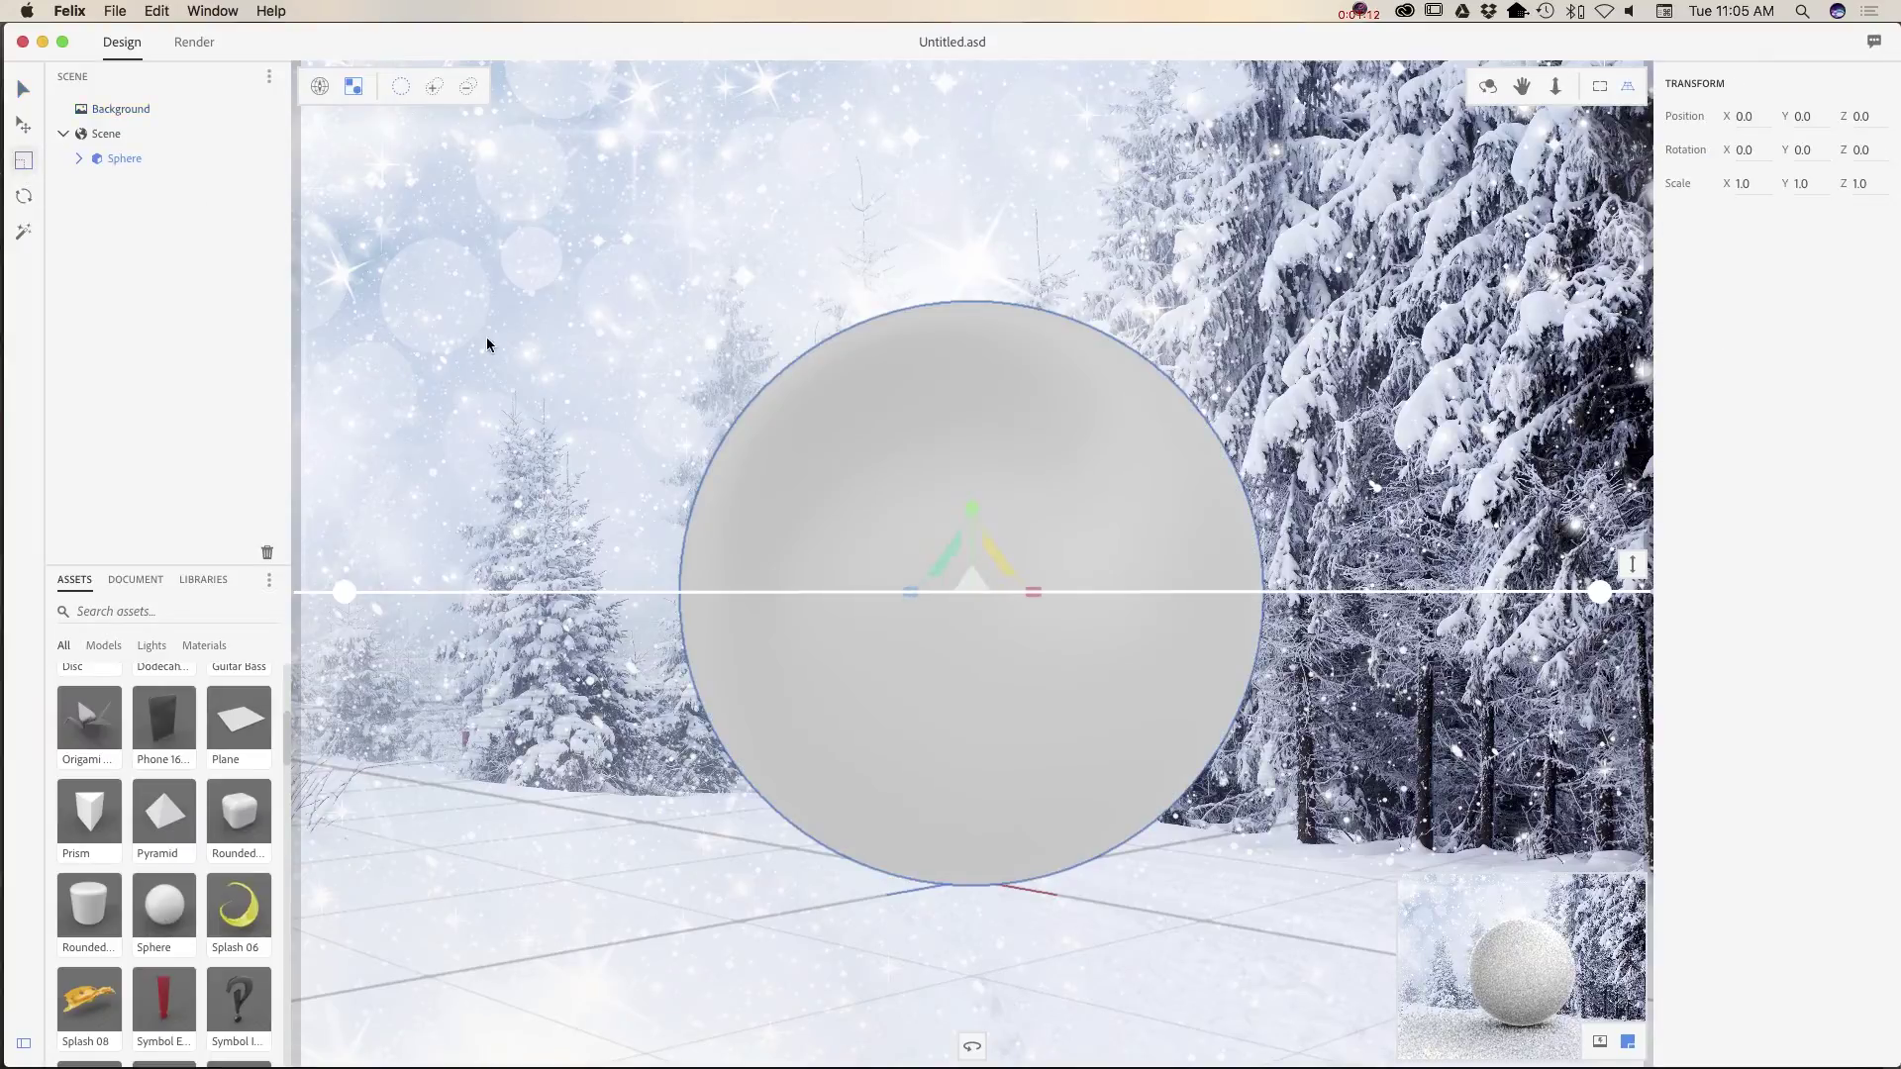
drag(975, 532, 989, 594)
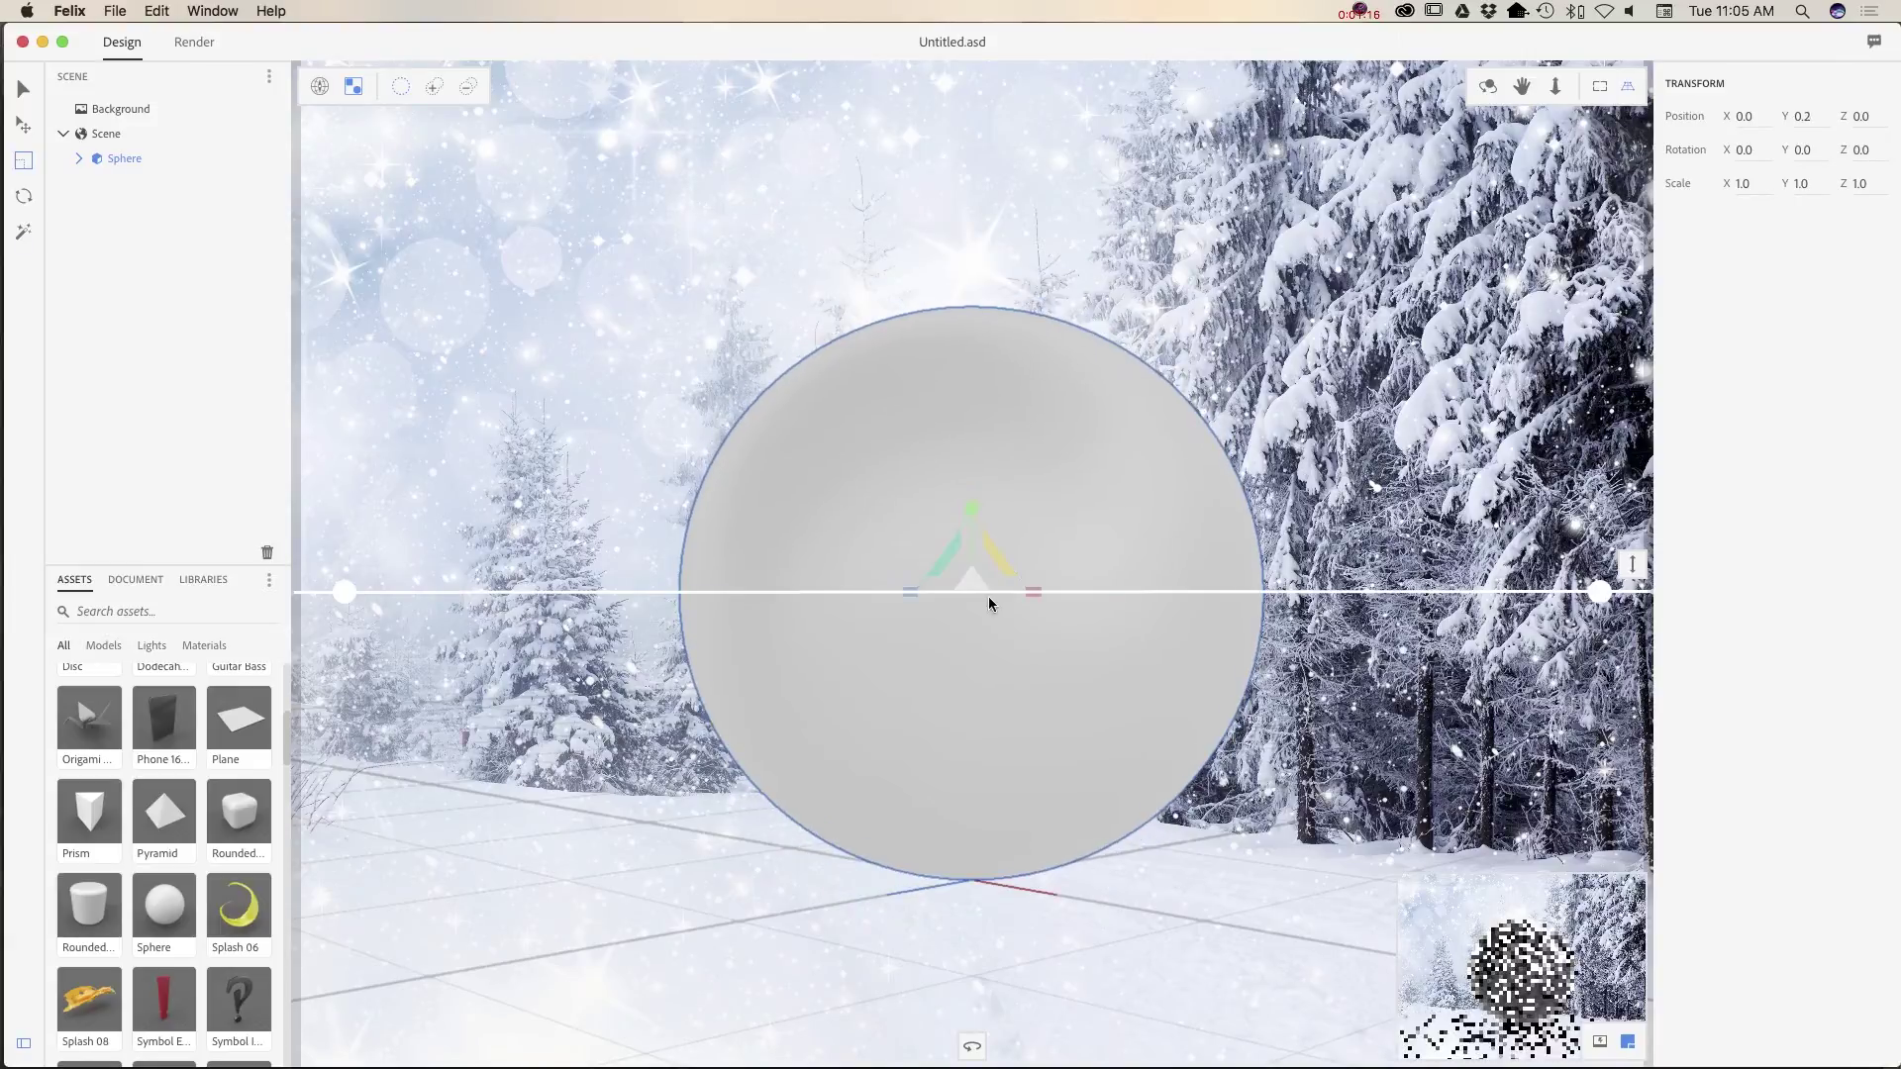
click(25, 198)
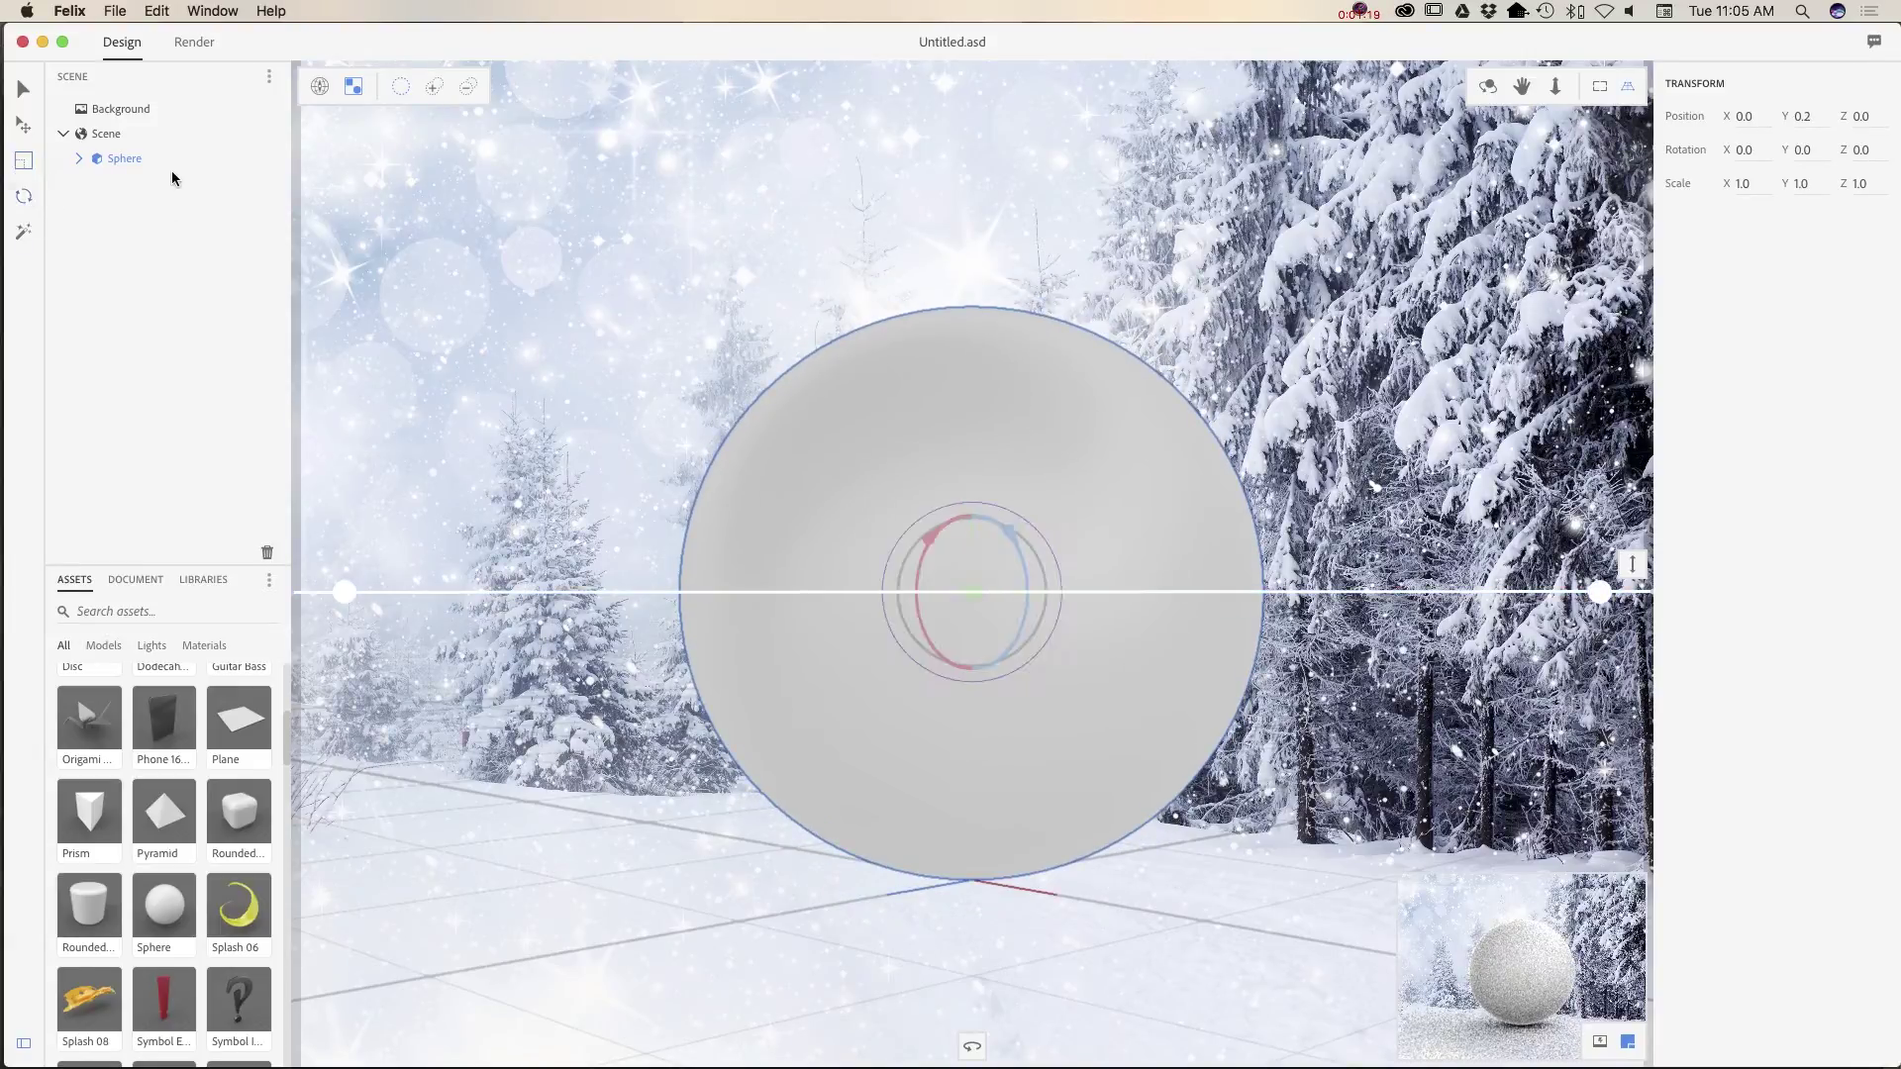
click(24, 89)
scroll(796, 602, down, 3)
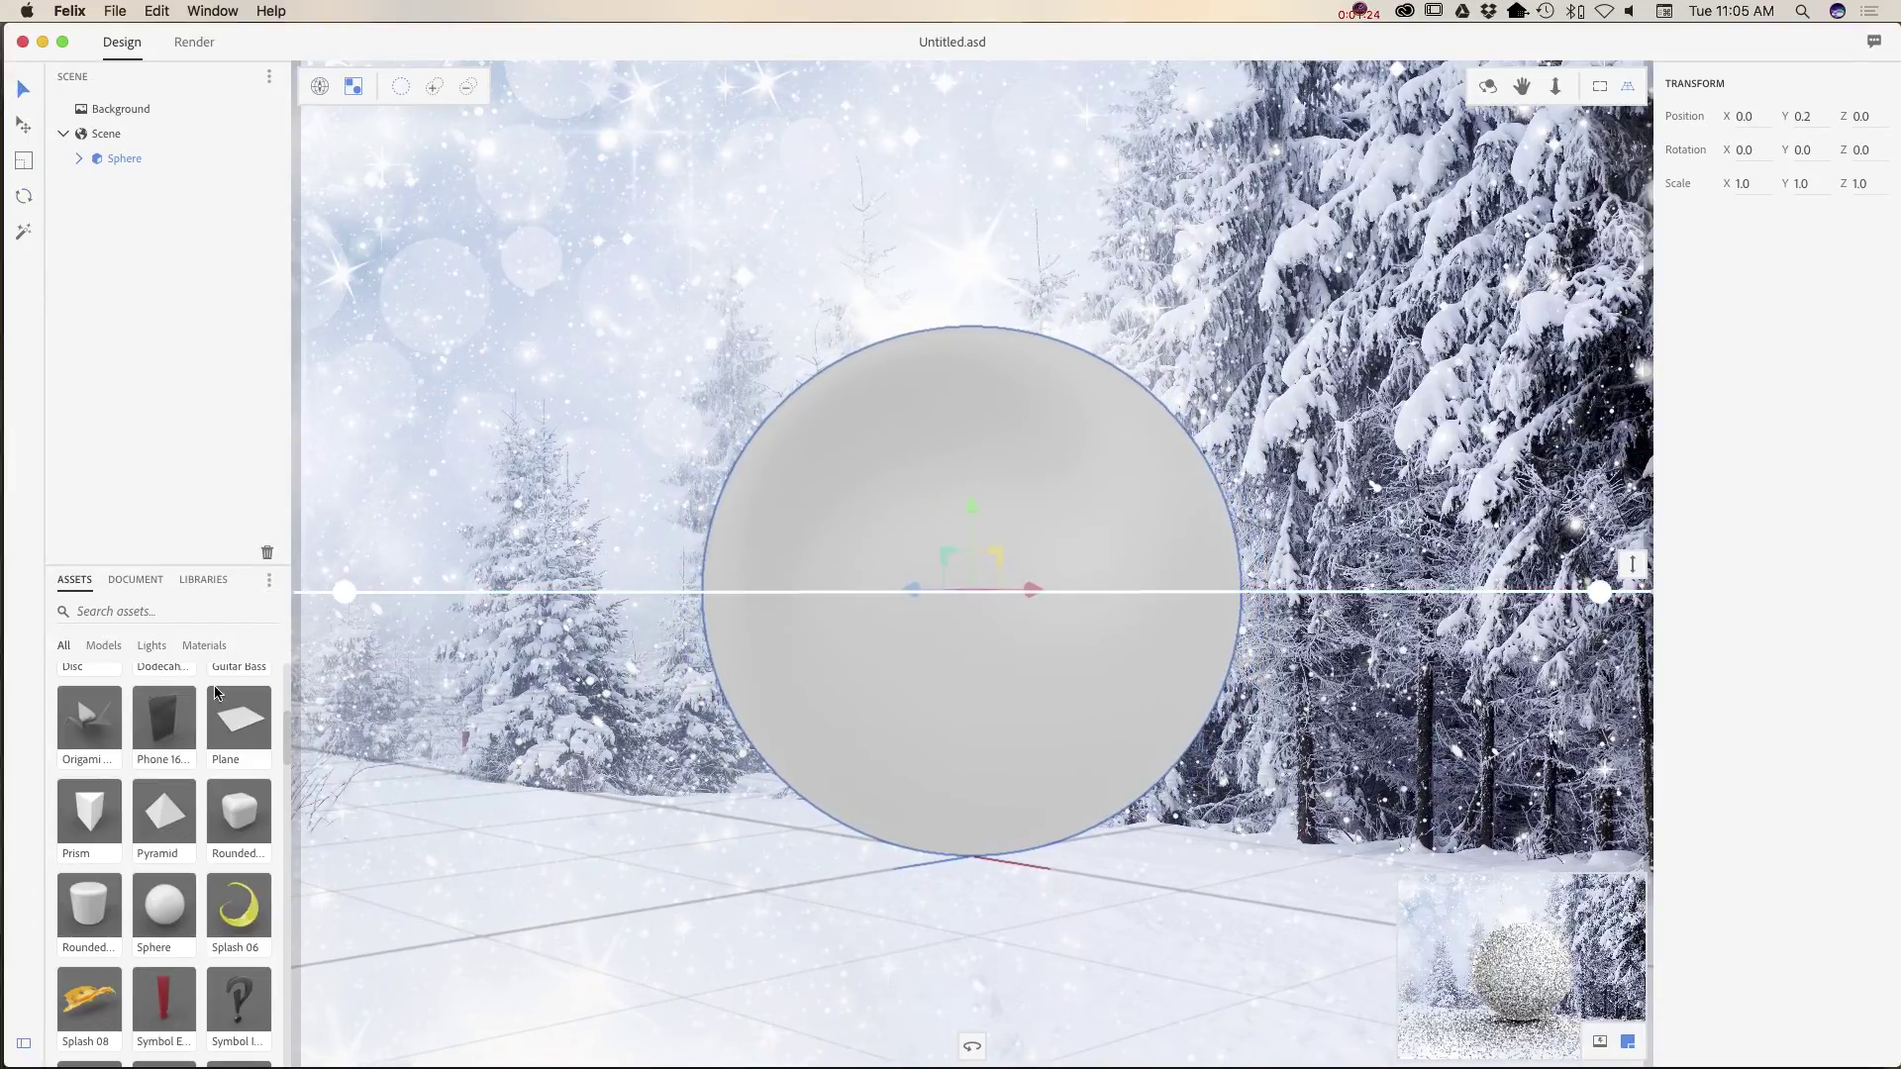
Step: Apply the Glass Frosted material and Light Arches A lighting, then expand the Sphere entry
click(209, 648)
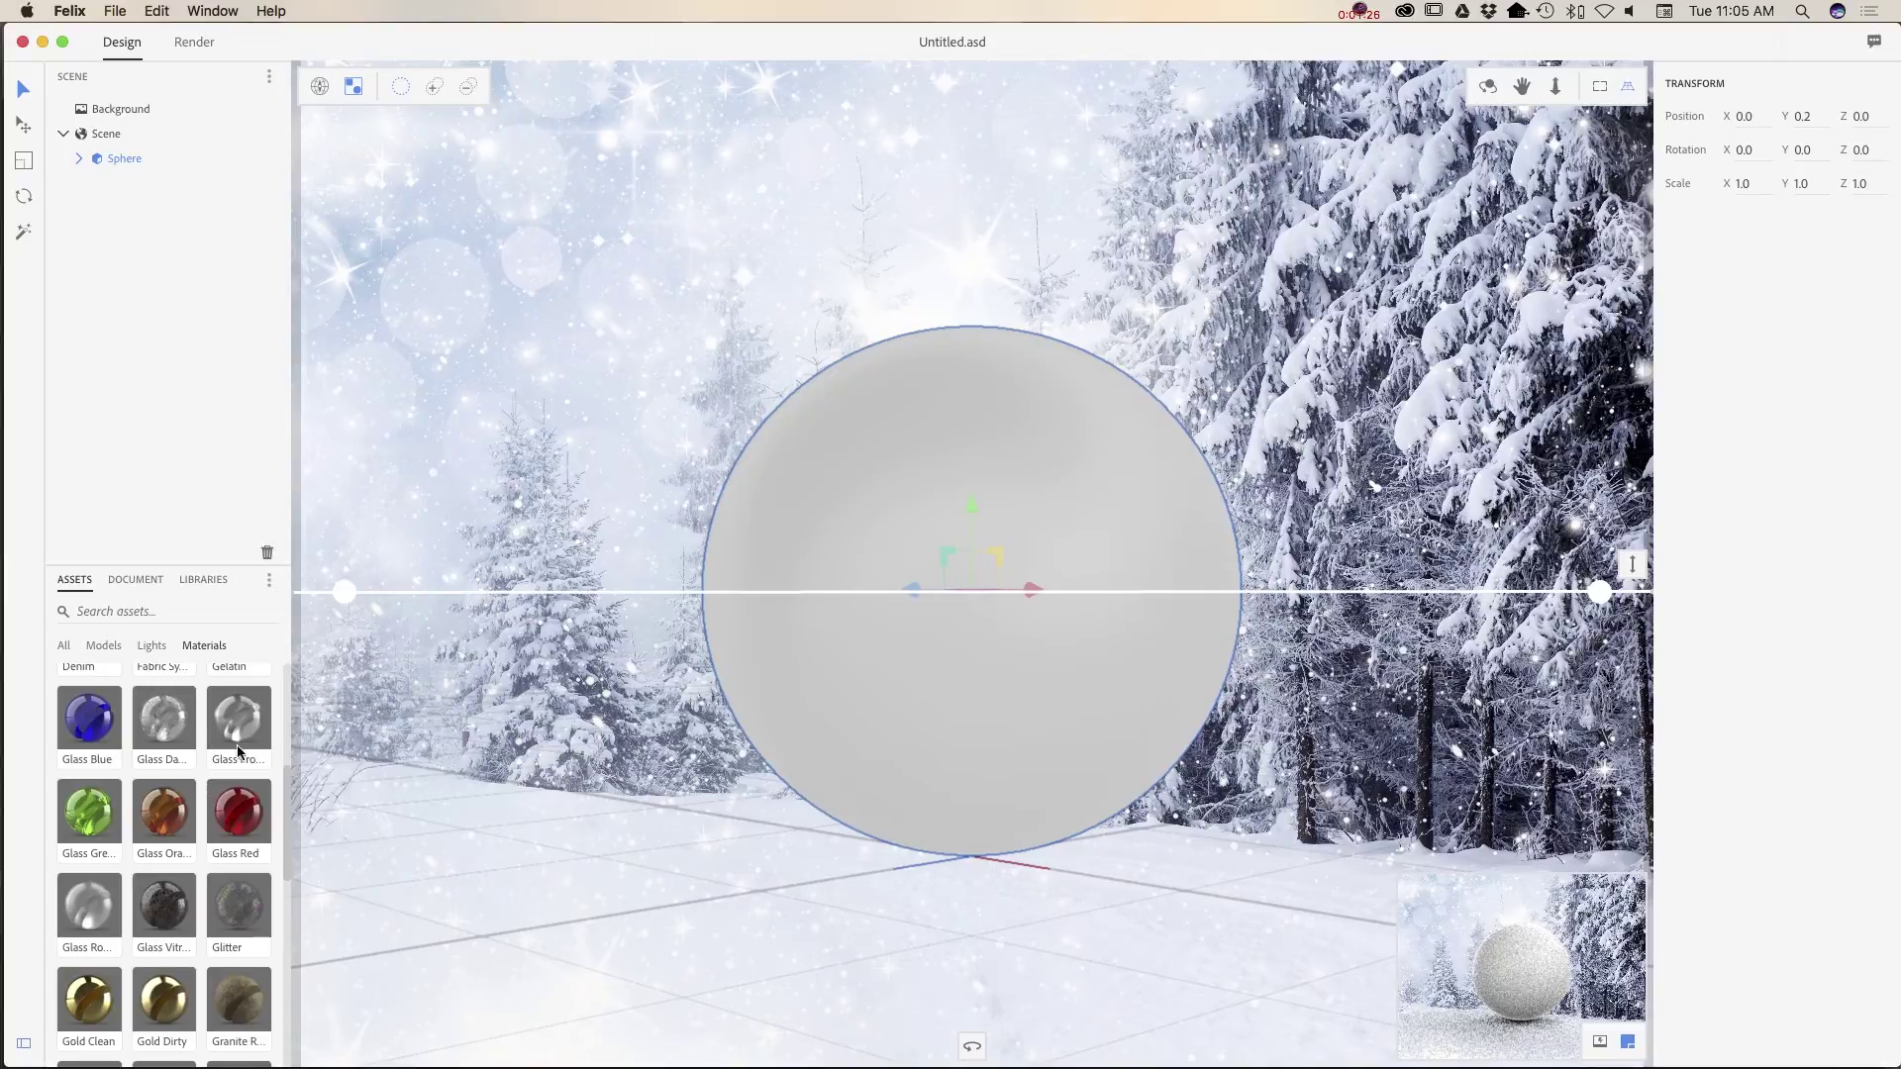
click(238, 722)
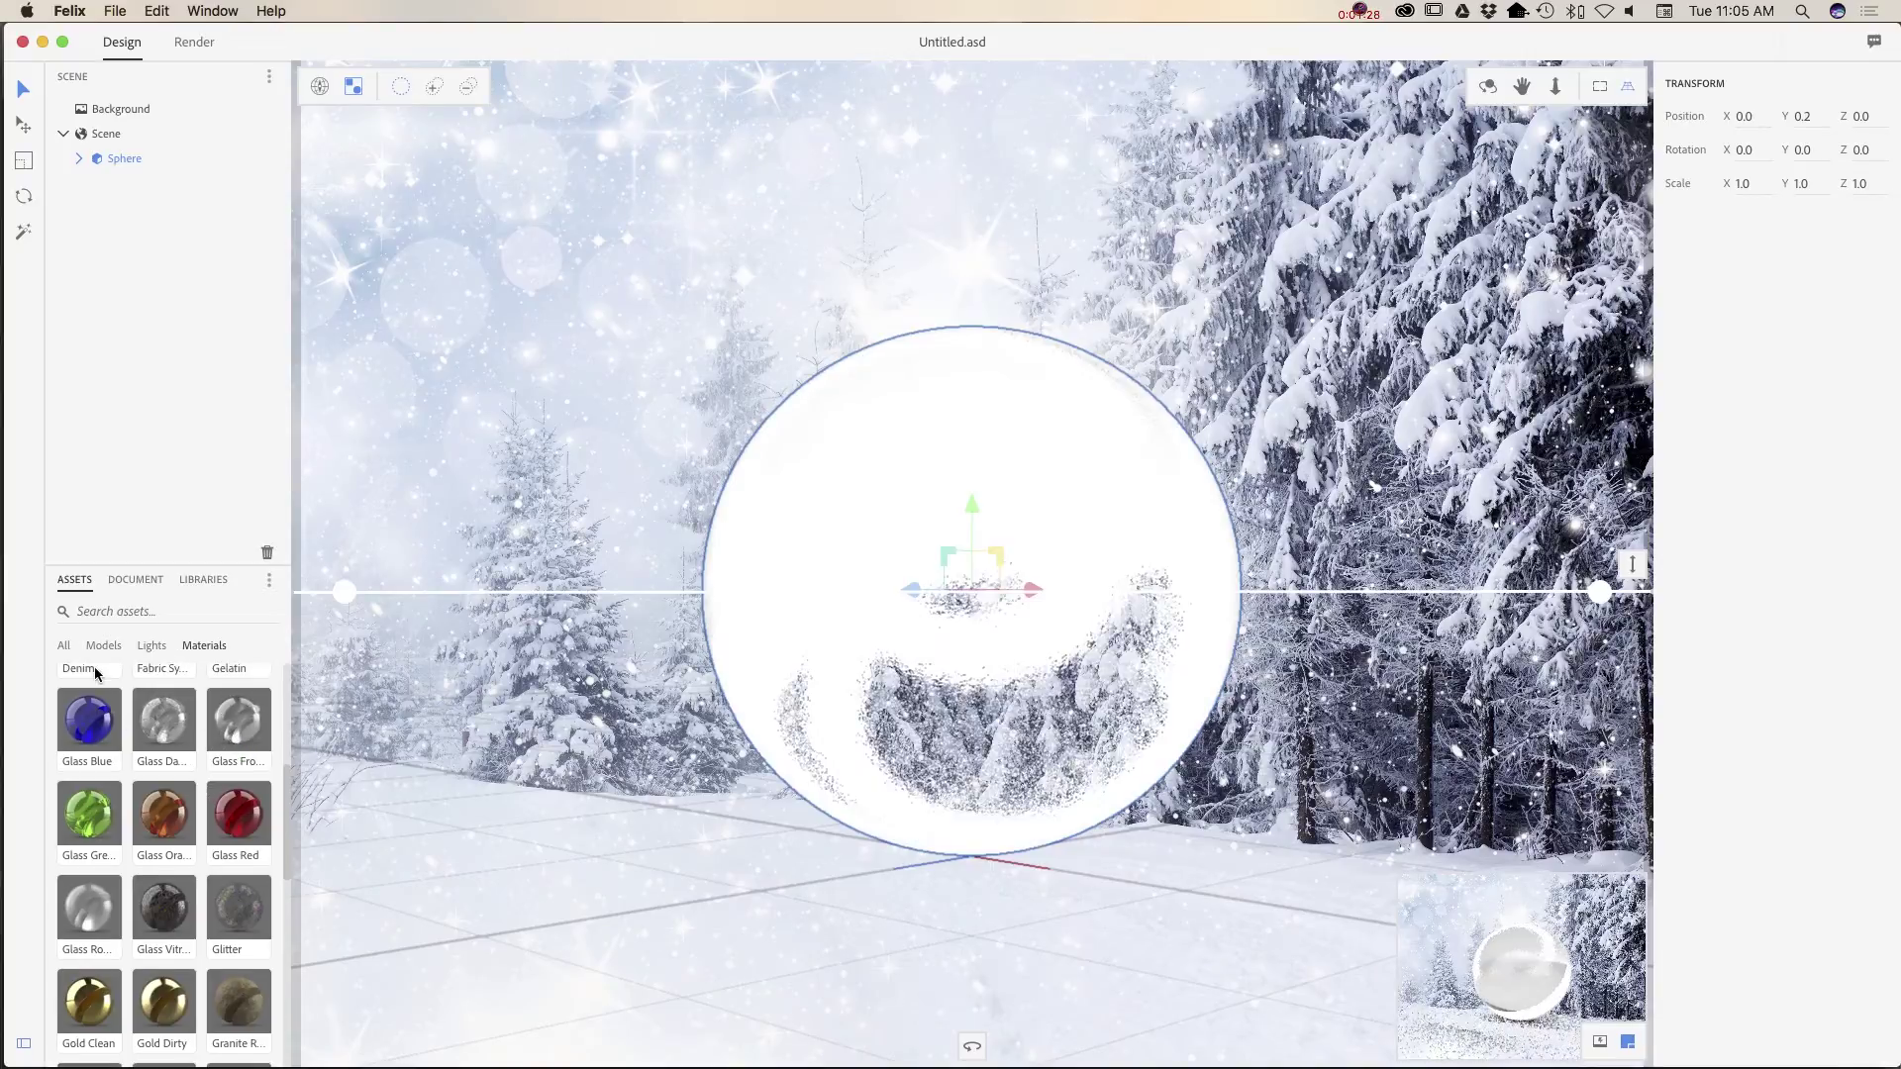
click(148, 647)
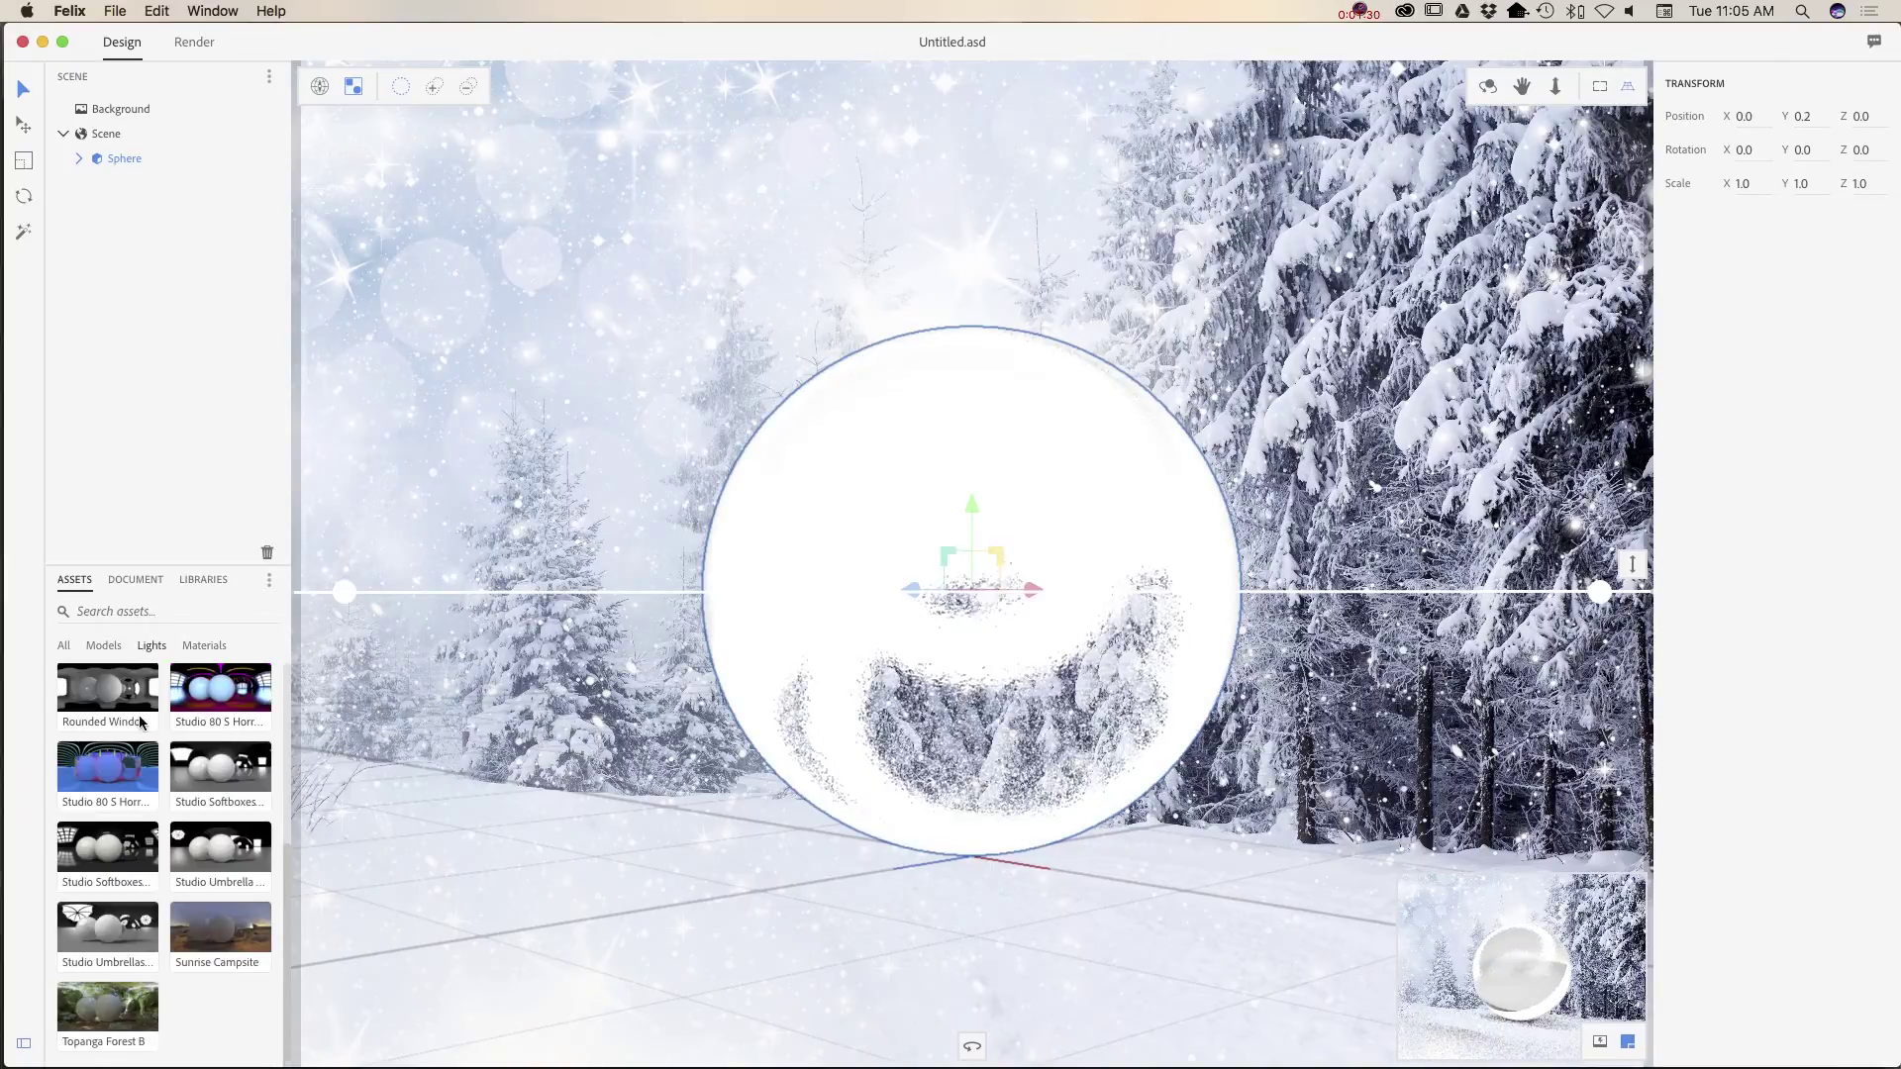
click(243, 688)
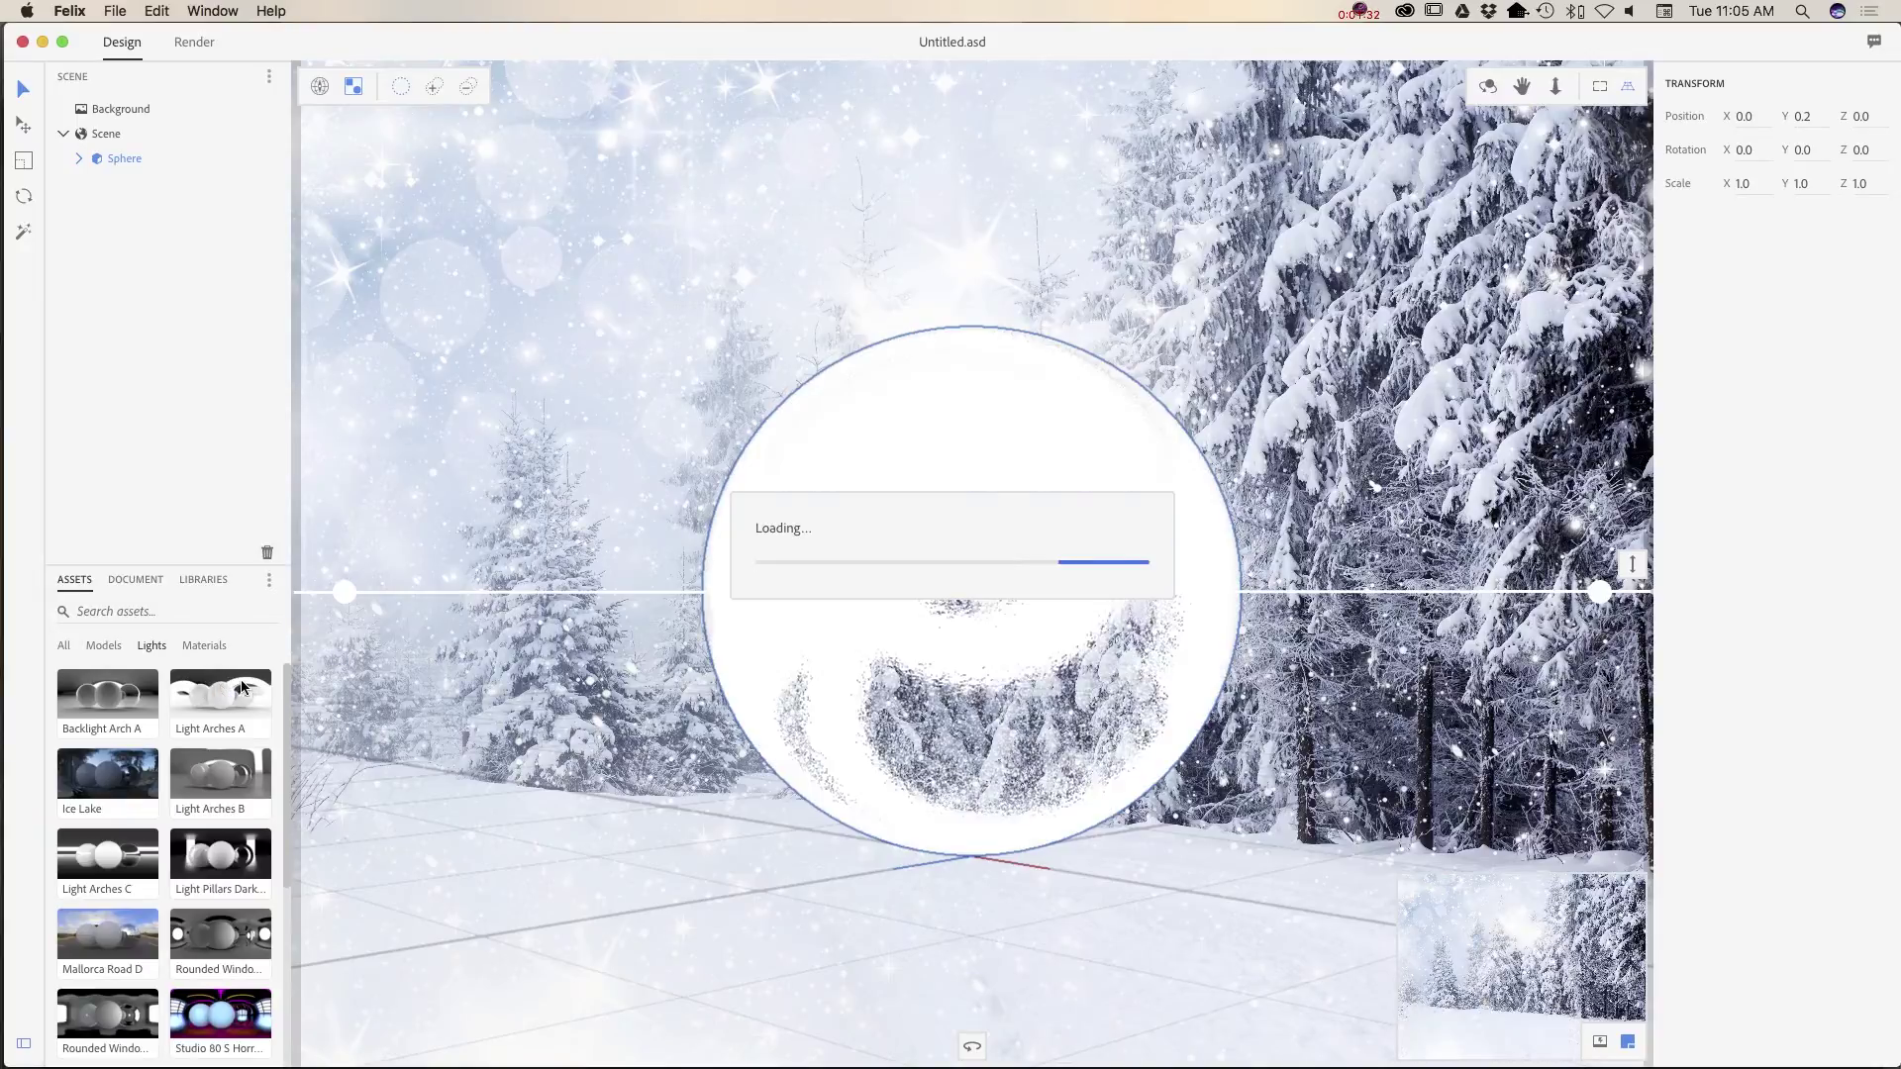
click(79, 161)
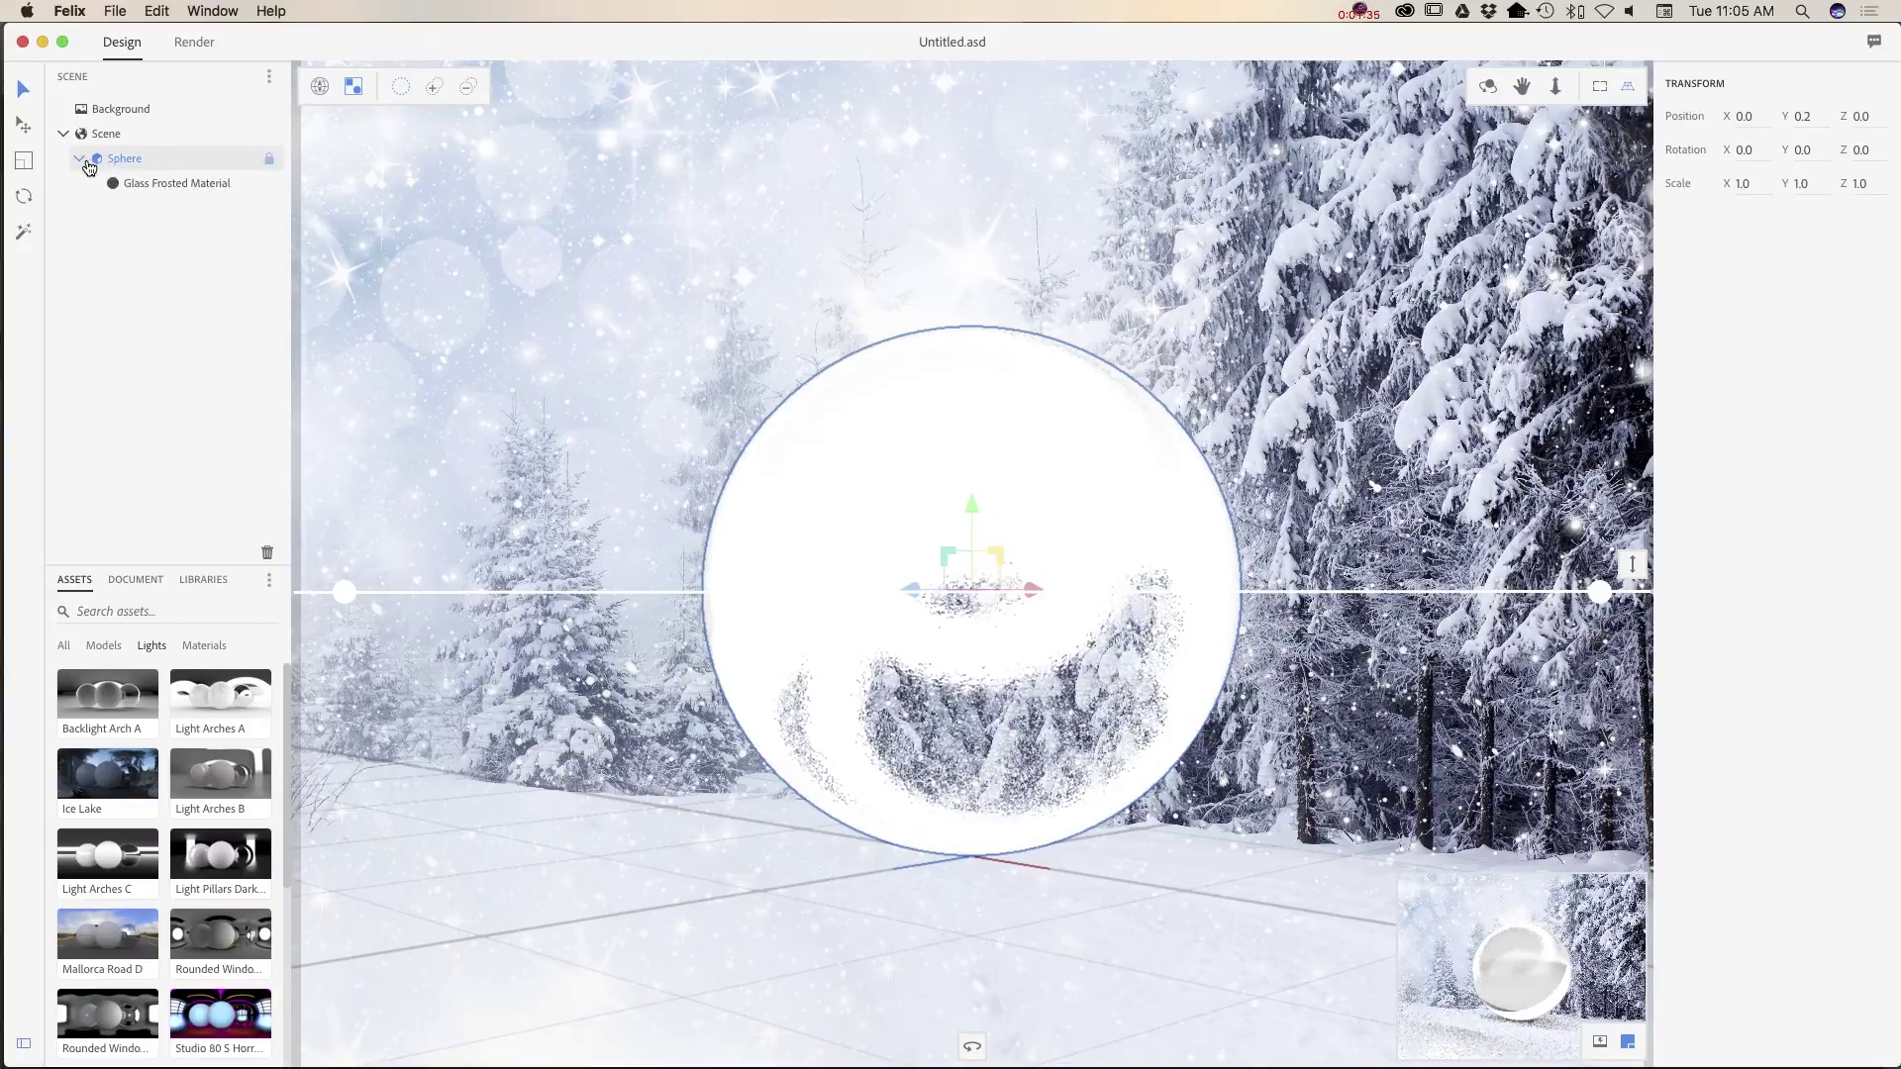
Step: Set the Glass Frosted Material's interior Density to 1.43
click(175, 189)
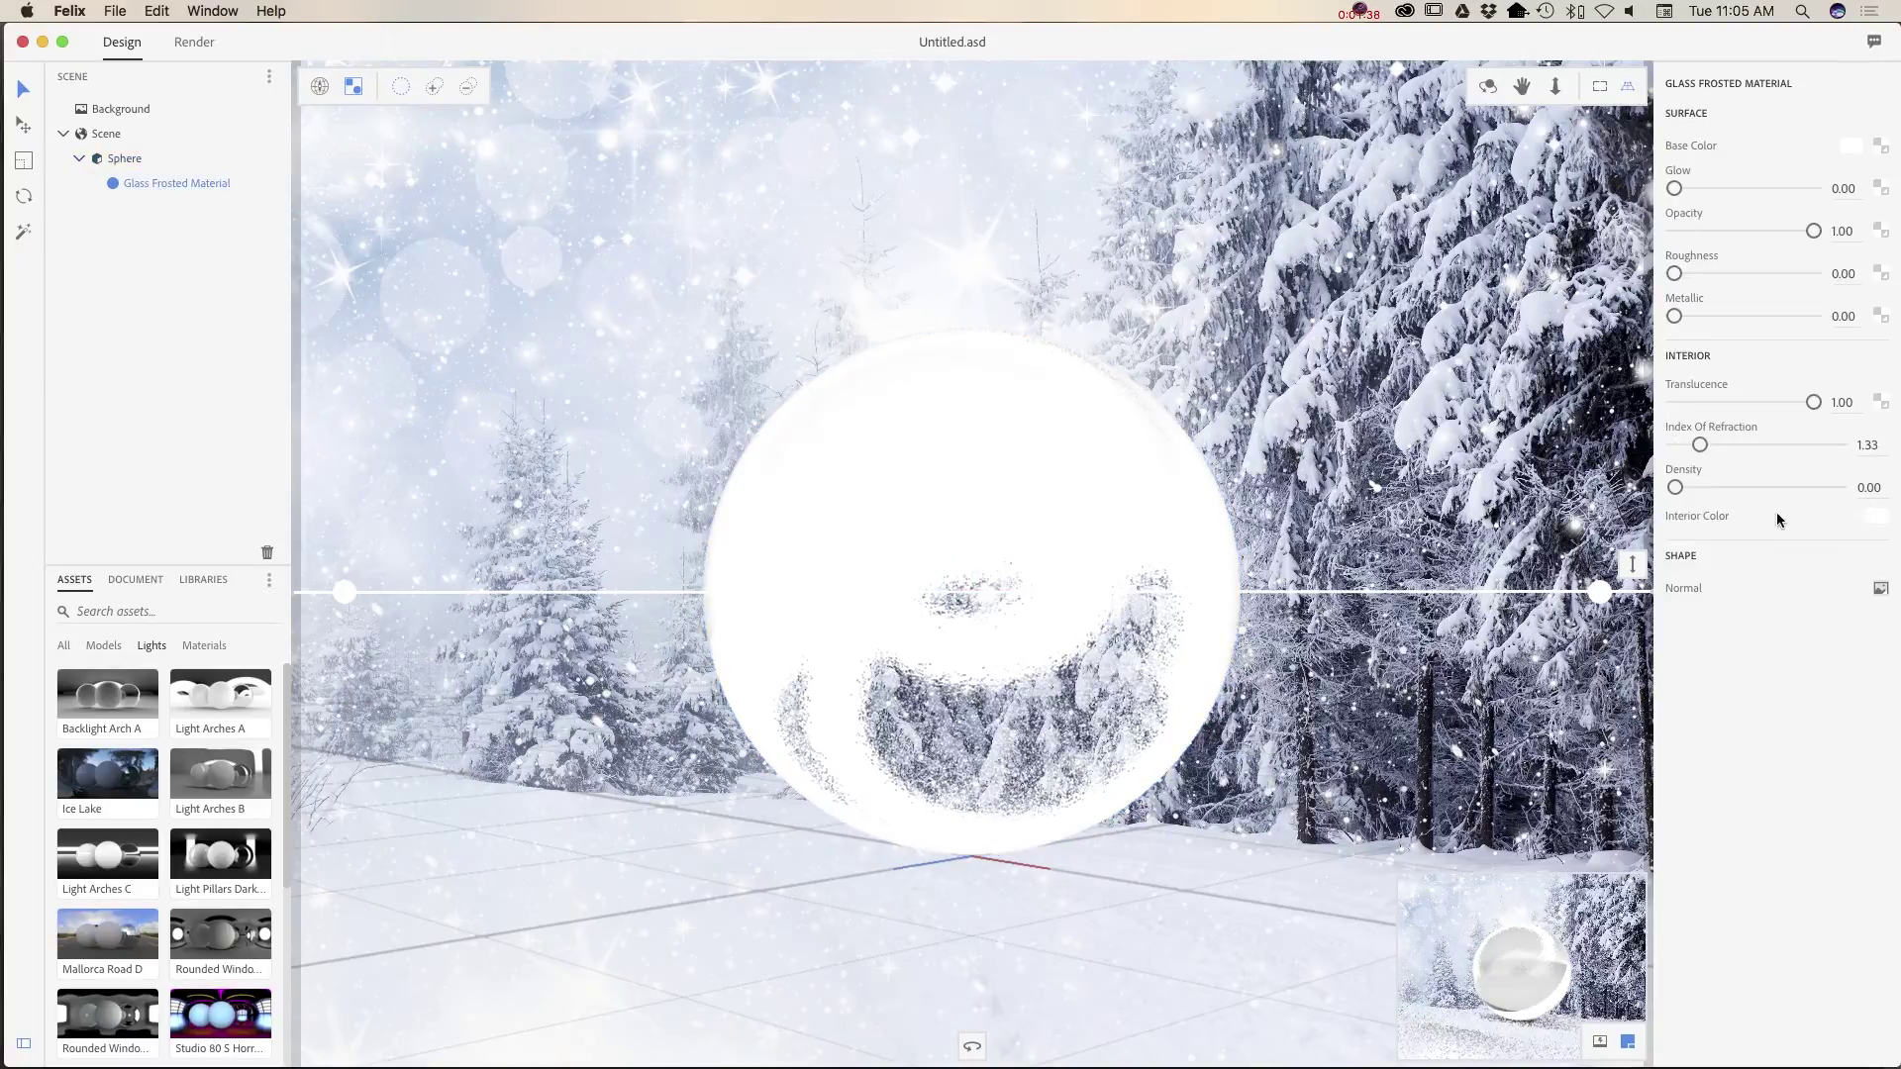
mouse_move(1680, 492)
mouse_down()
mouse_move(1723, 499)
mouse_move(1697, 492)
mouse_up()
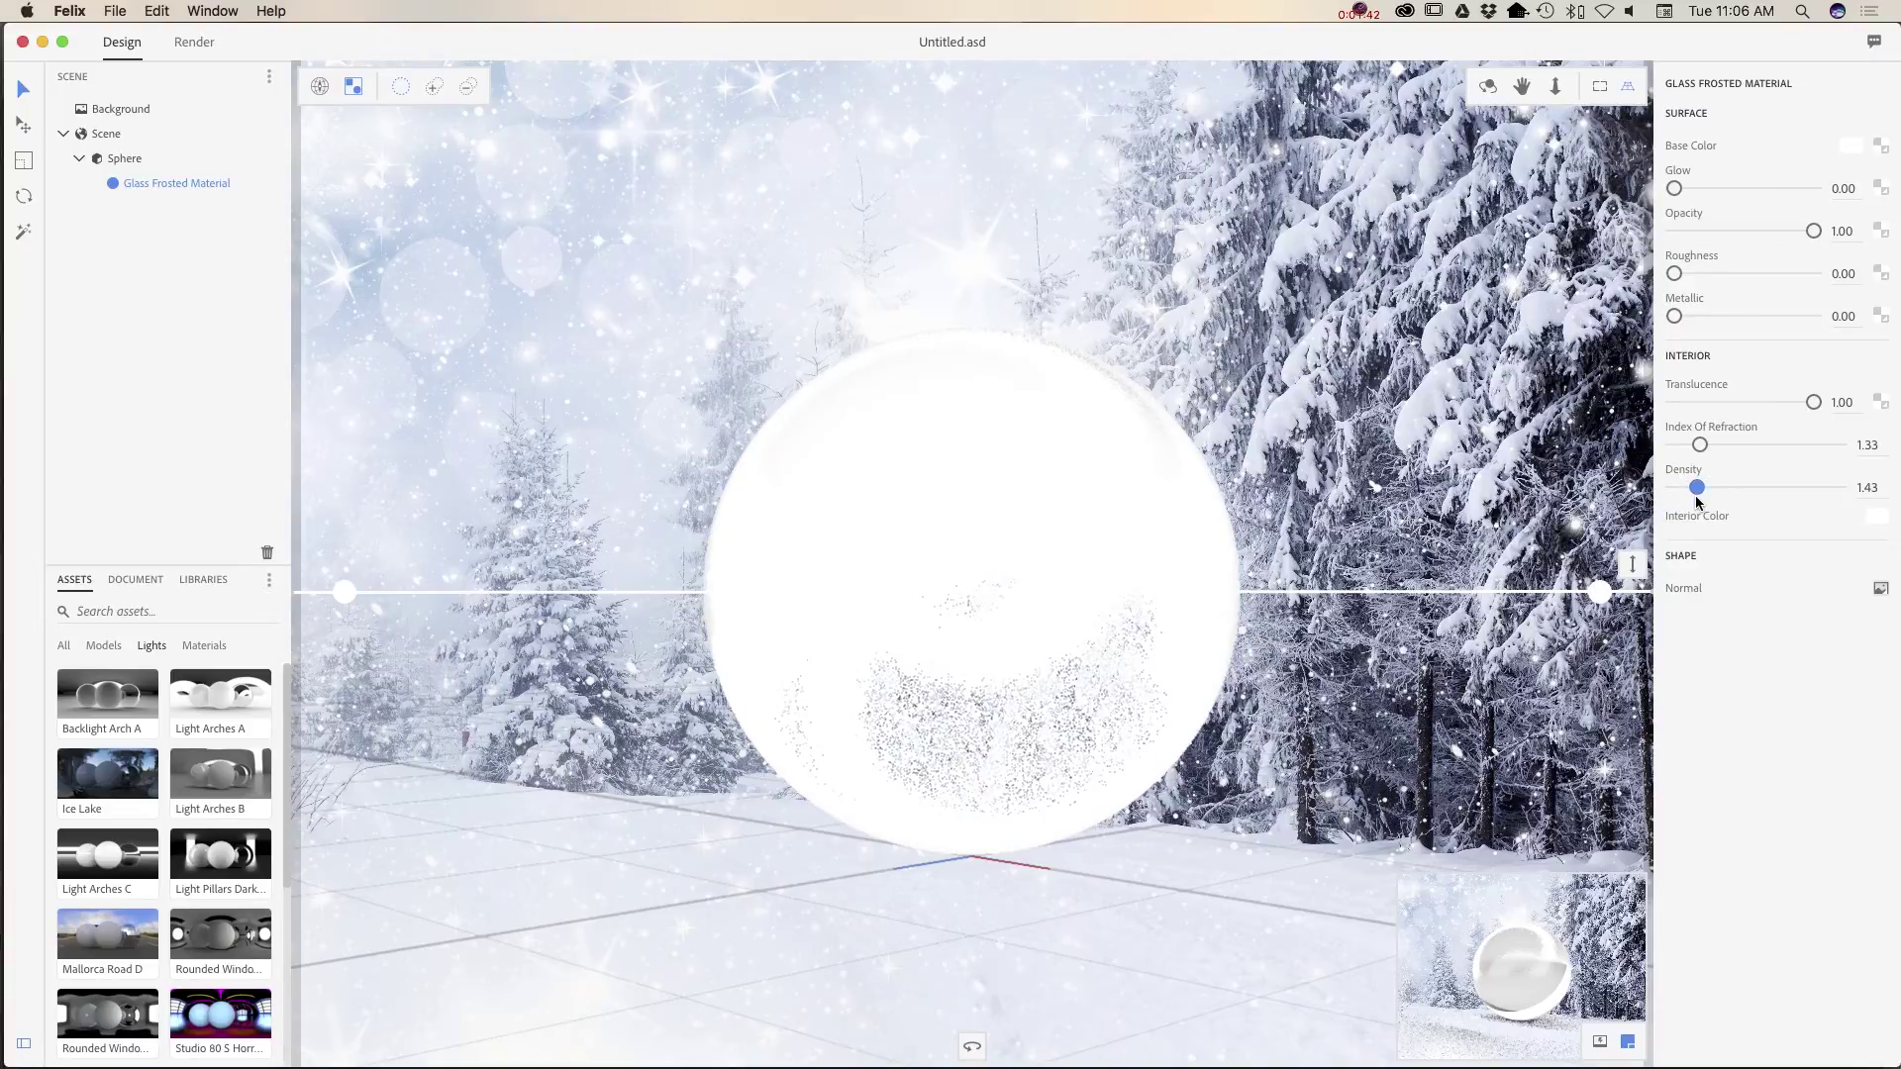
Step: Map Christmasbackgroundwithsnowyfirtrees.jpg onto the frosted glass material's Base Color
click(1882, 150)
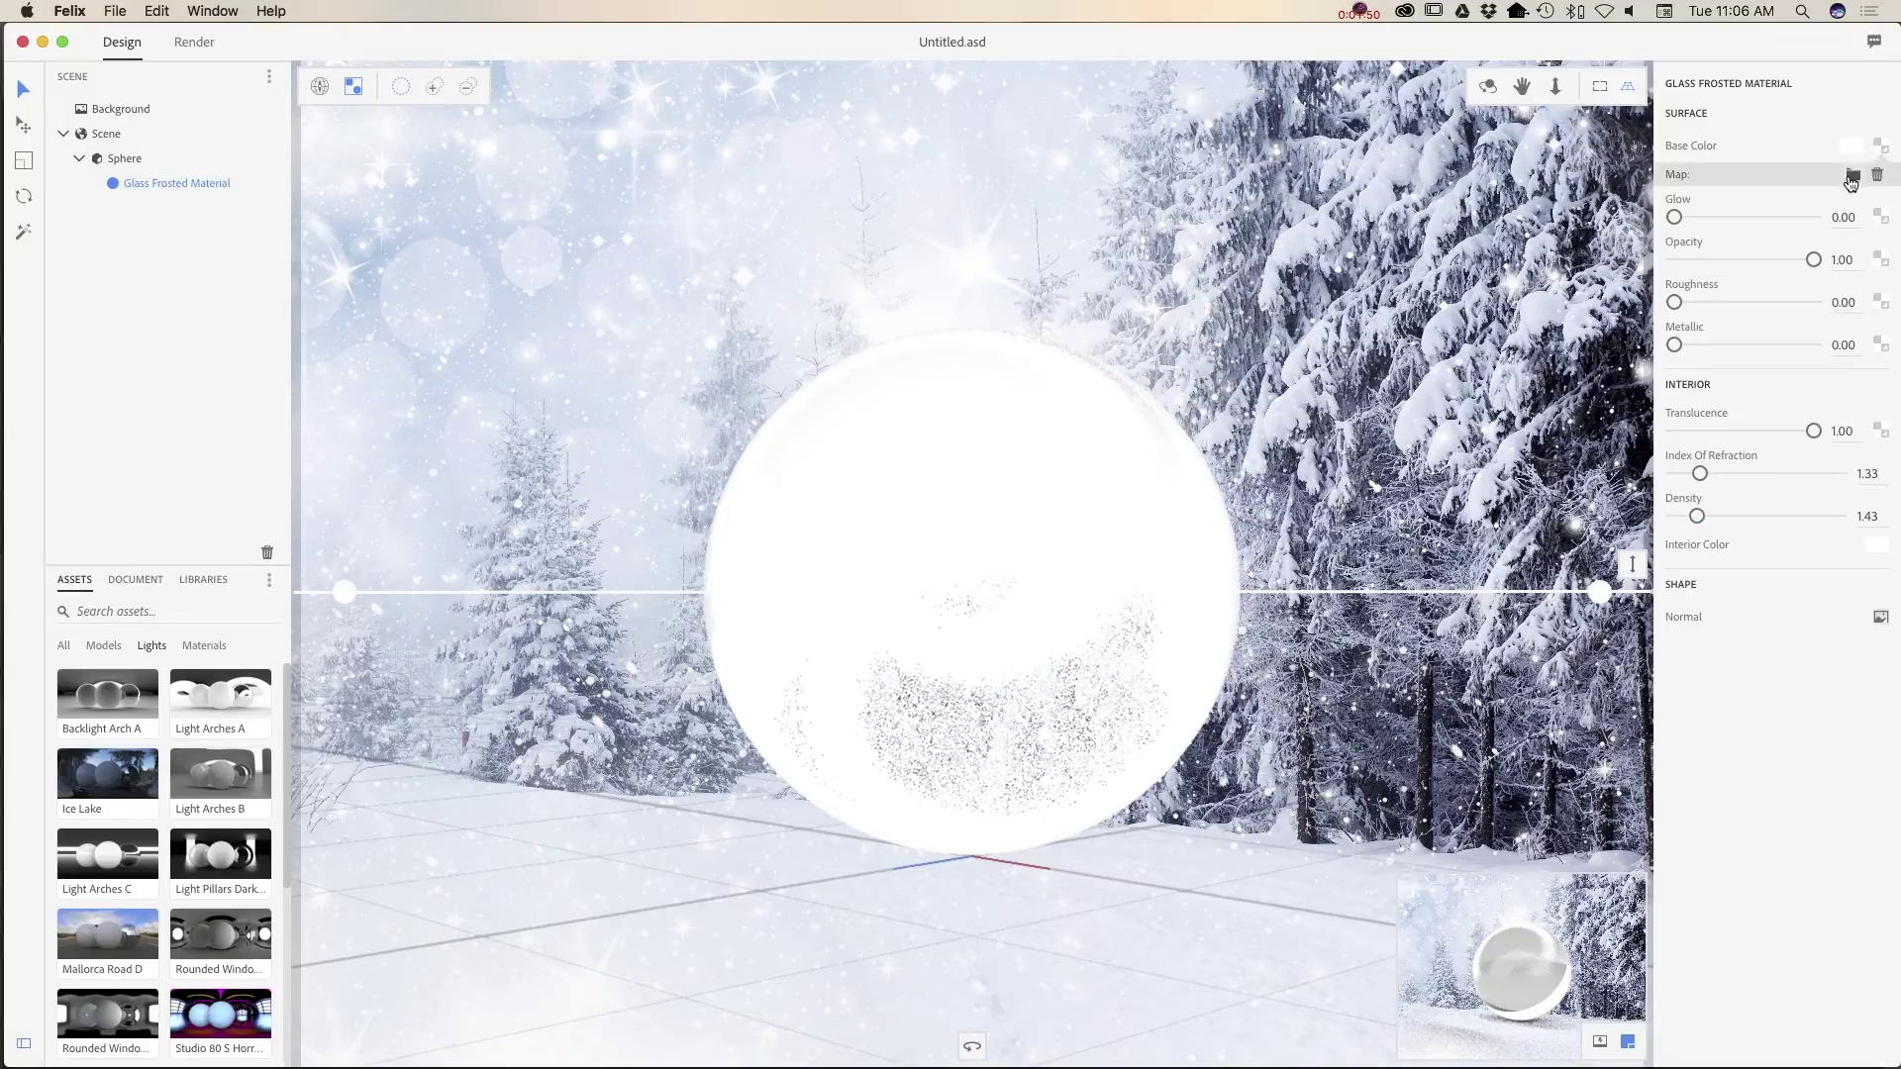
click(1852, 177)
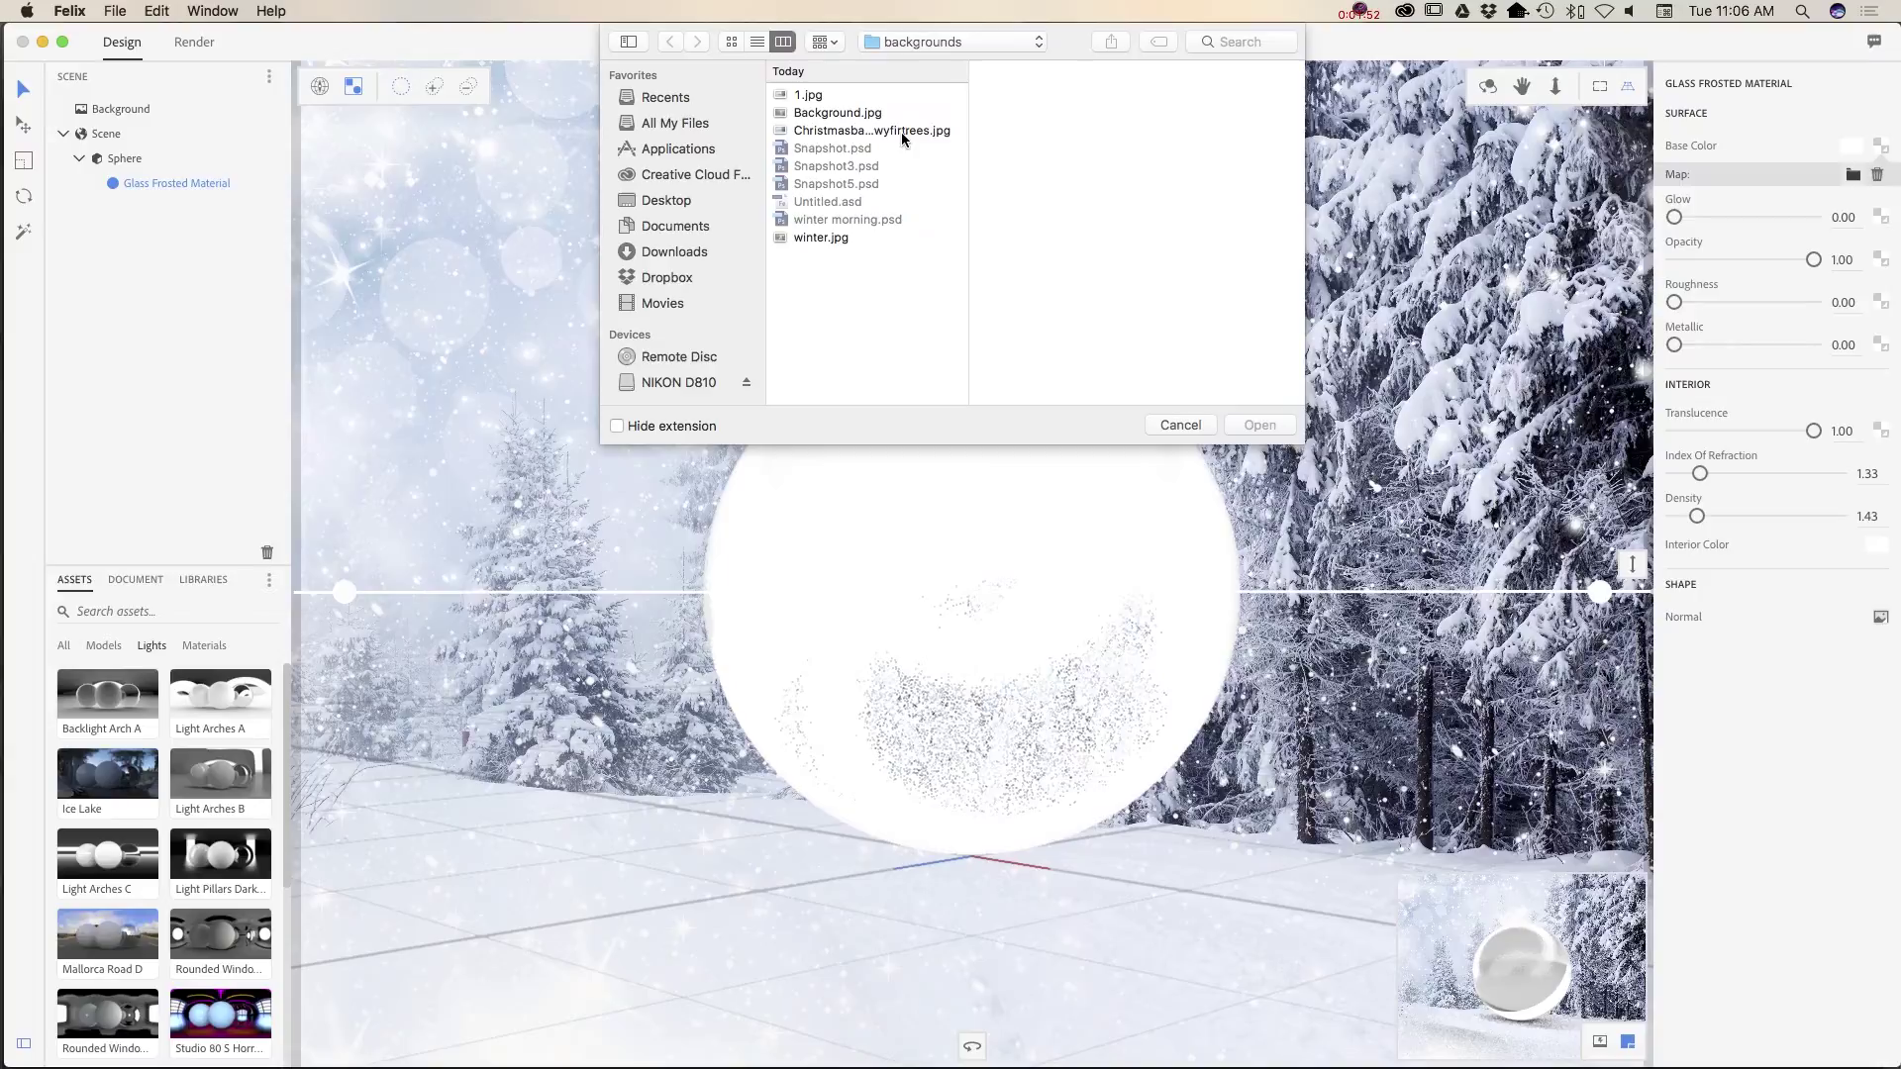
click(902, 132)
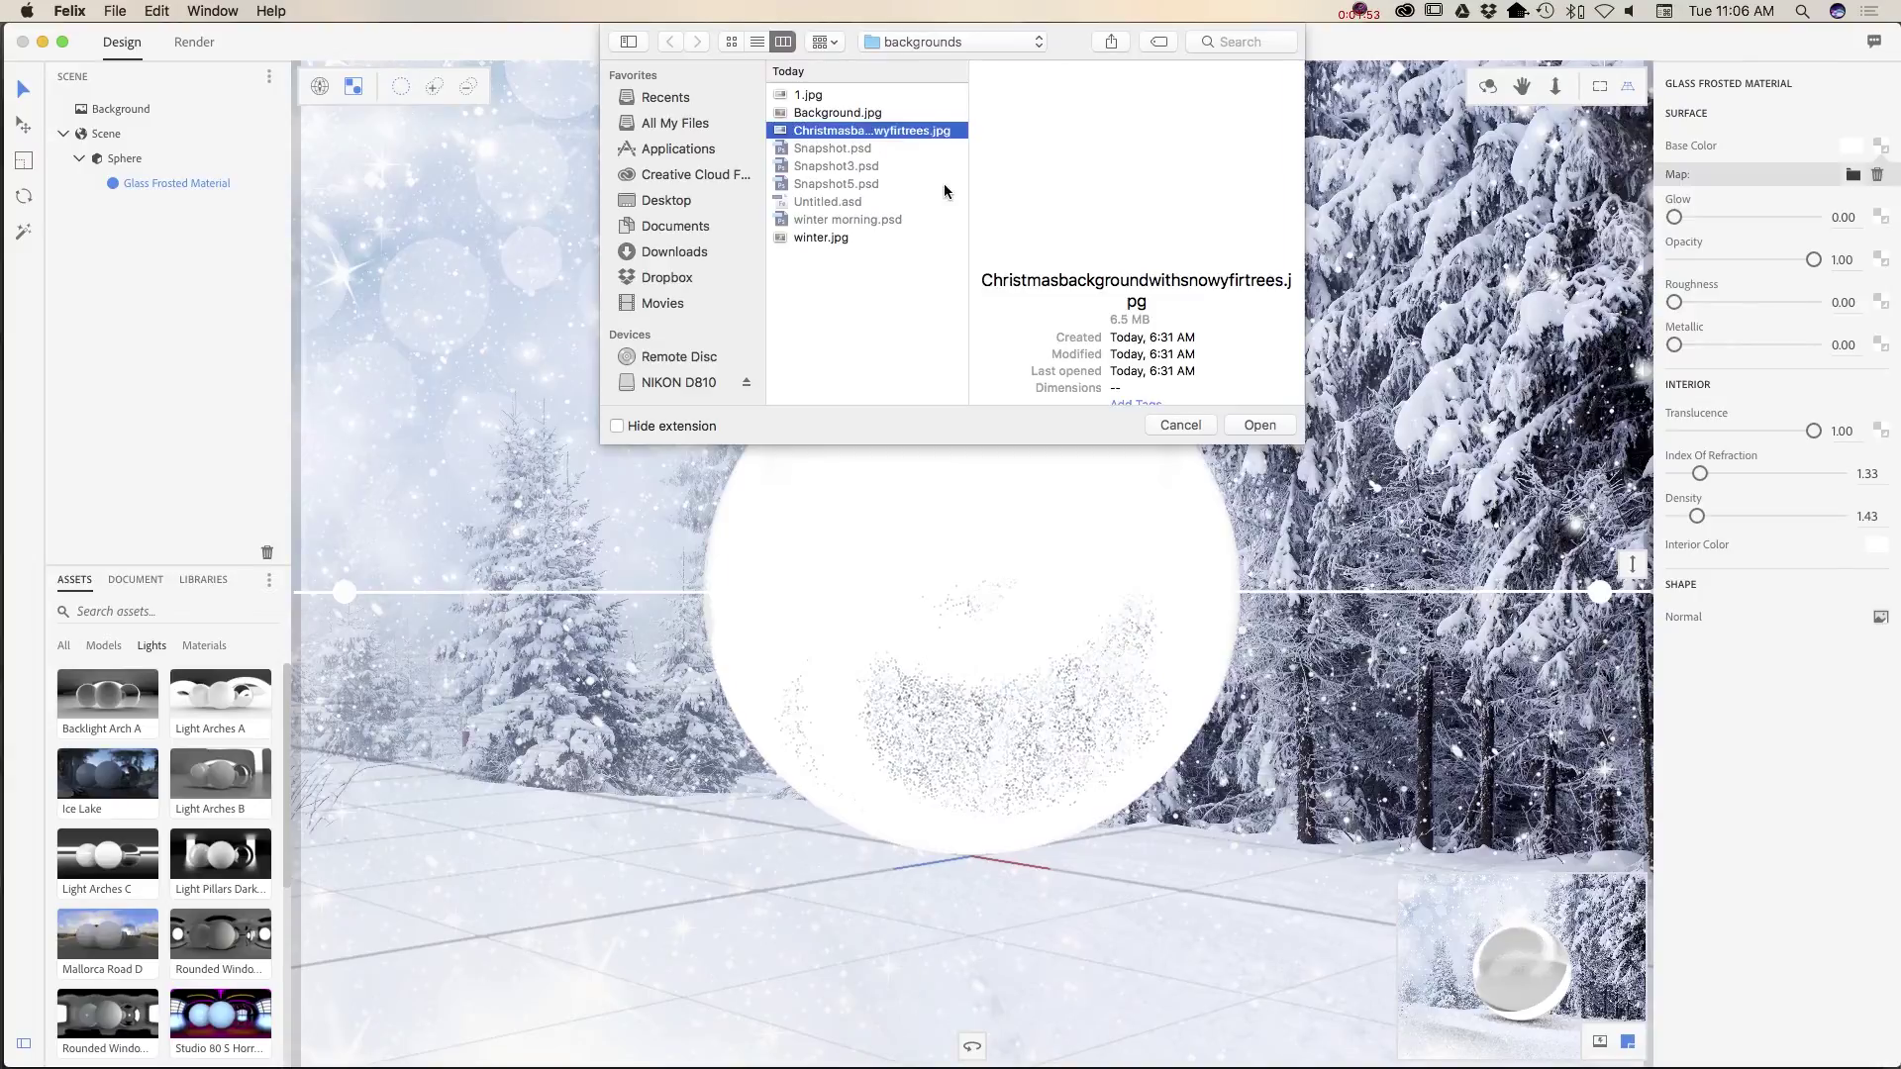
click(1258, 425)
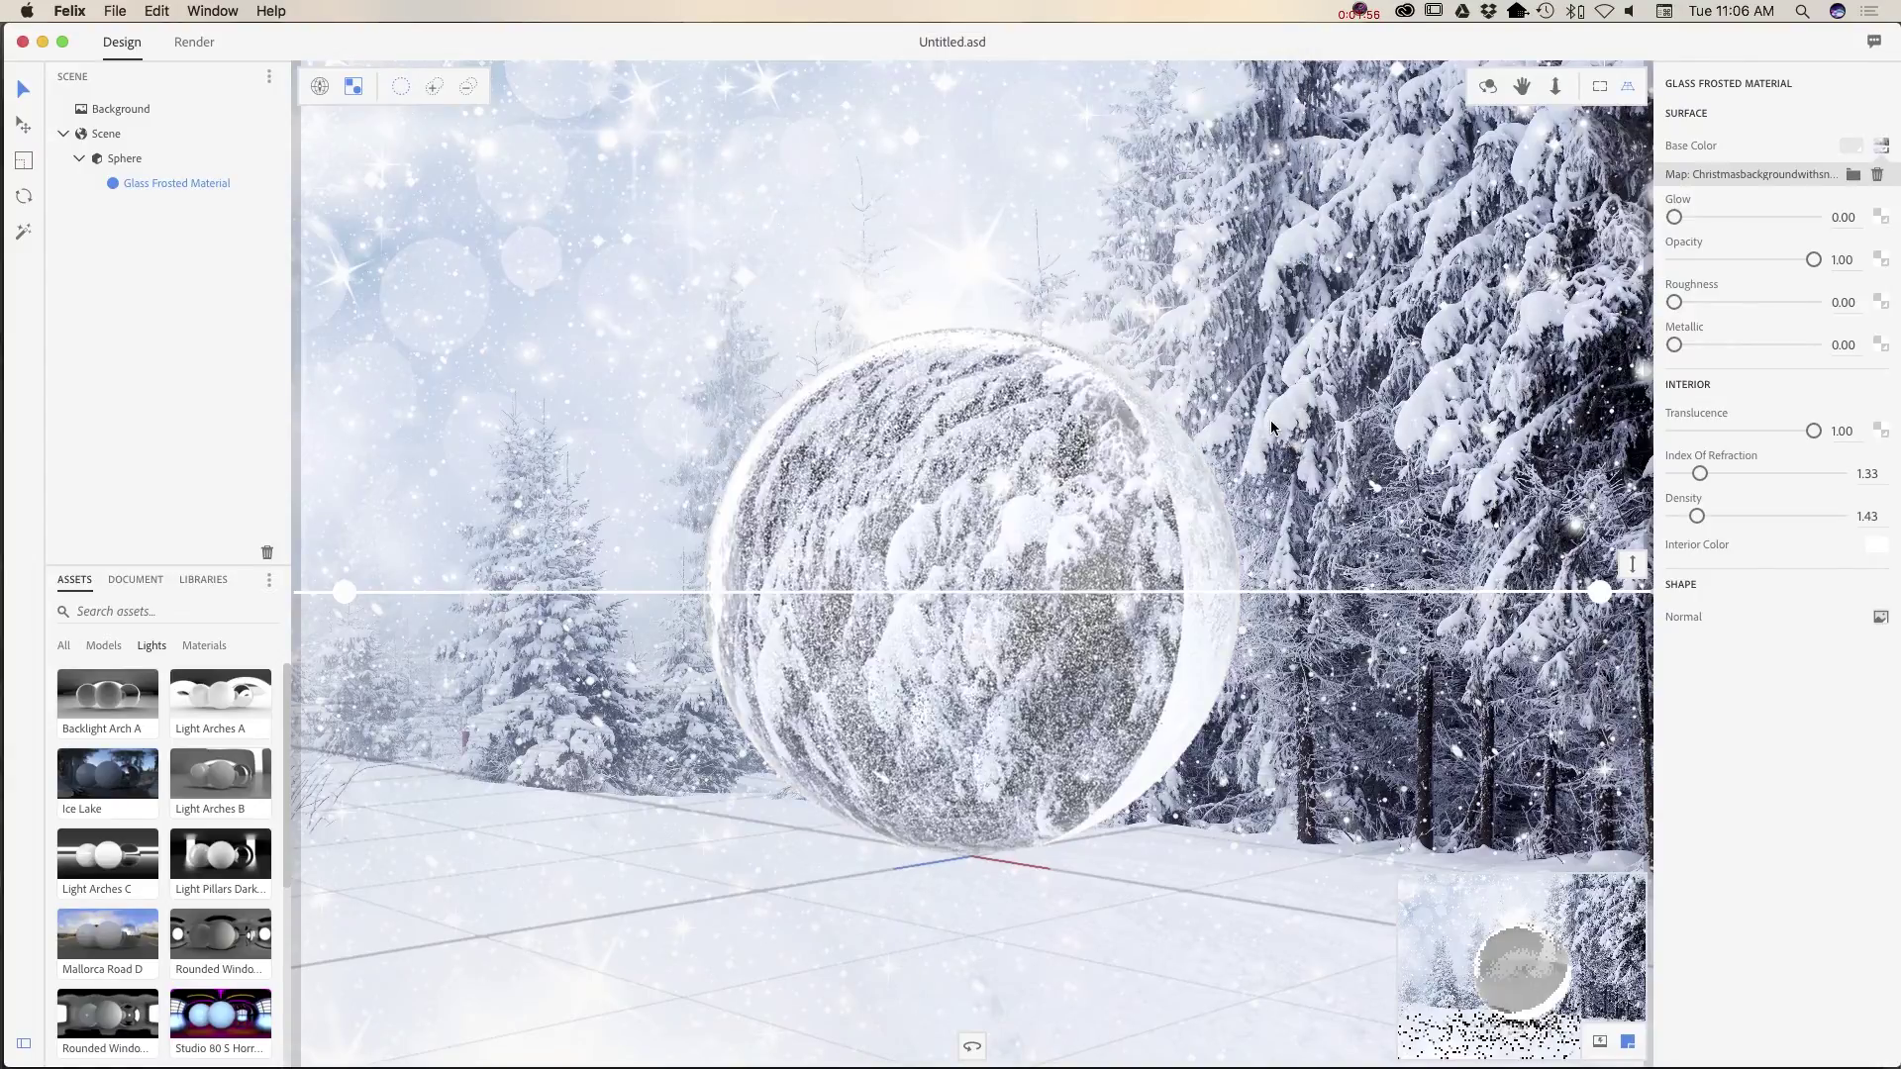
click(23, 196)
Step: Rotate the sphere to X 172.2, Y -56.9, Z -173.2 to reposition the forest texture
drag(922, 571, 980, 505)
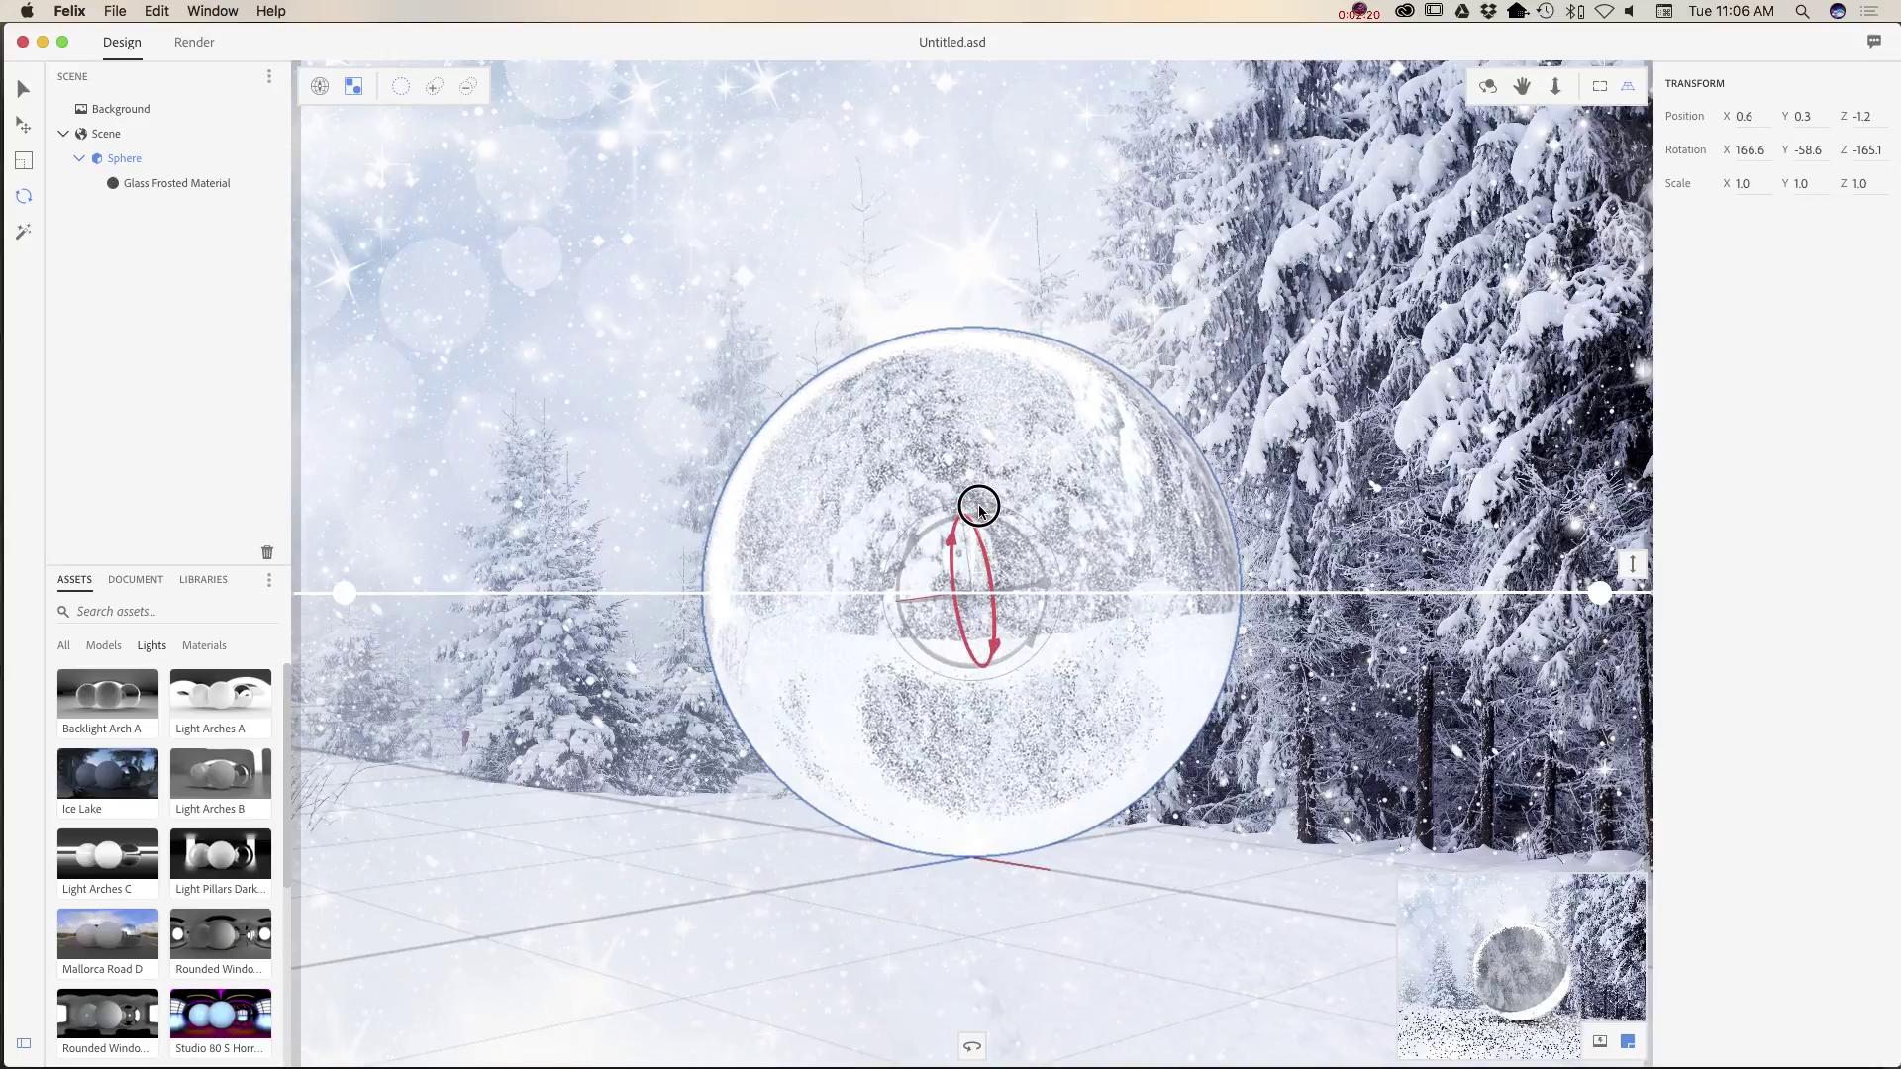
drag(1027, 633, 1017, 638)
drag(908, 535, 915, 536)
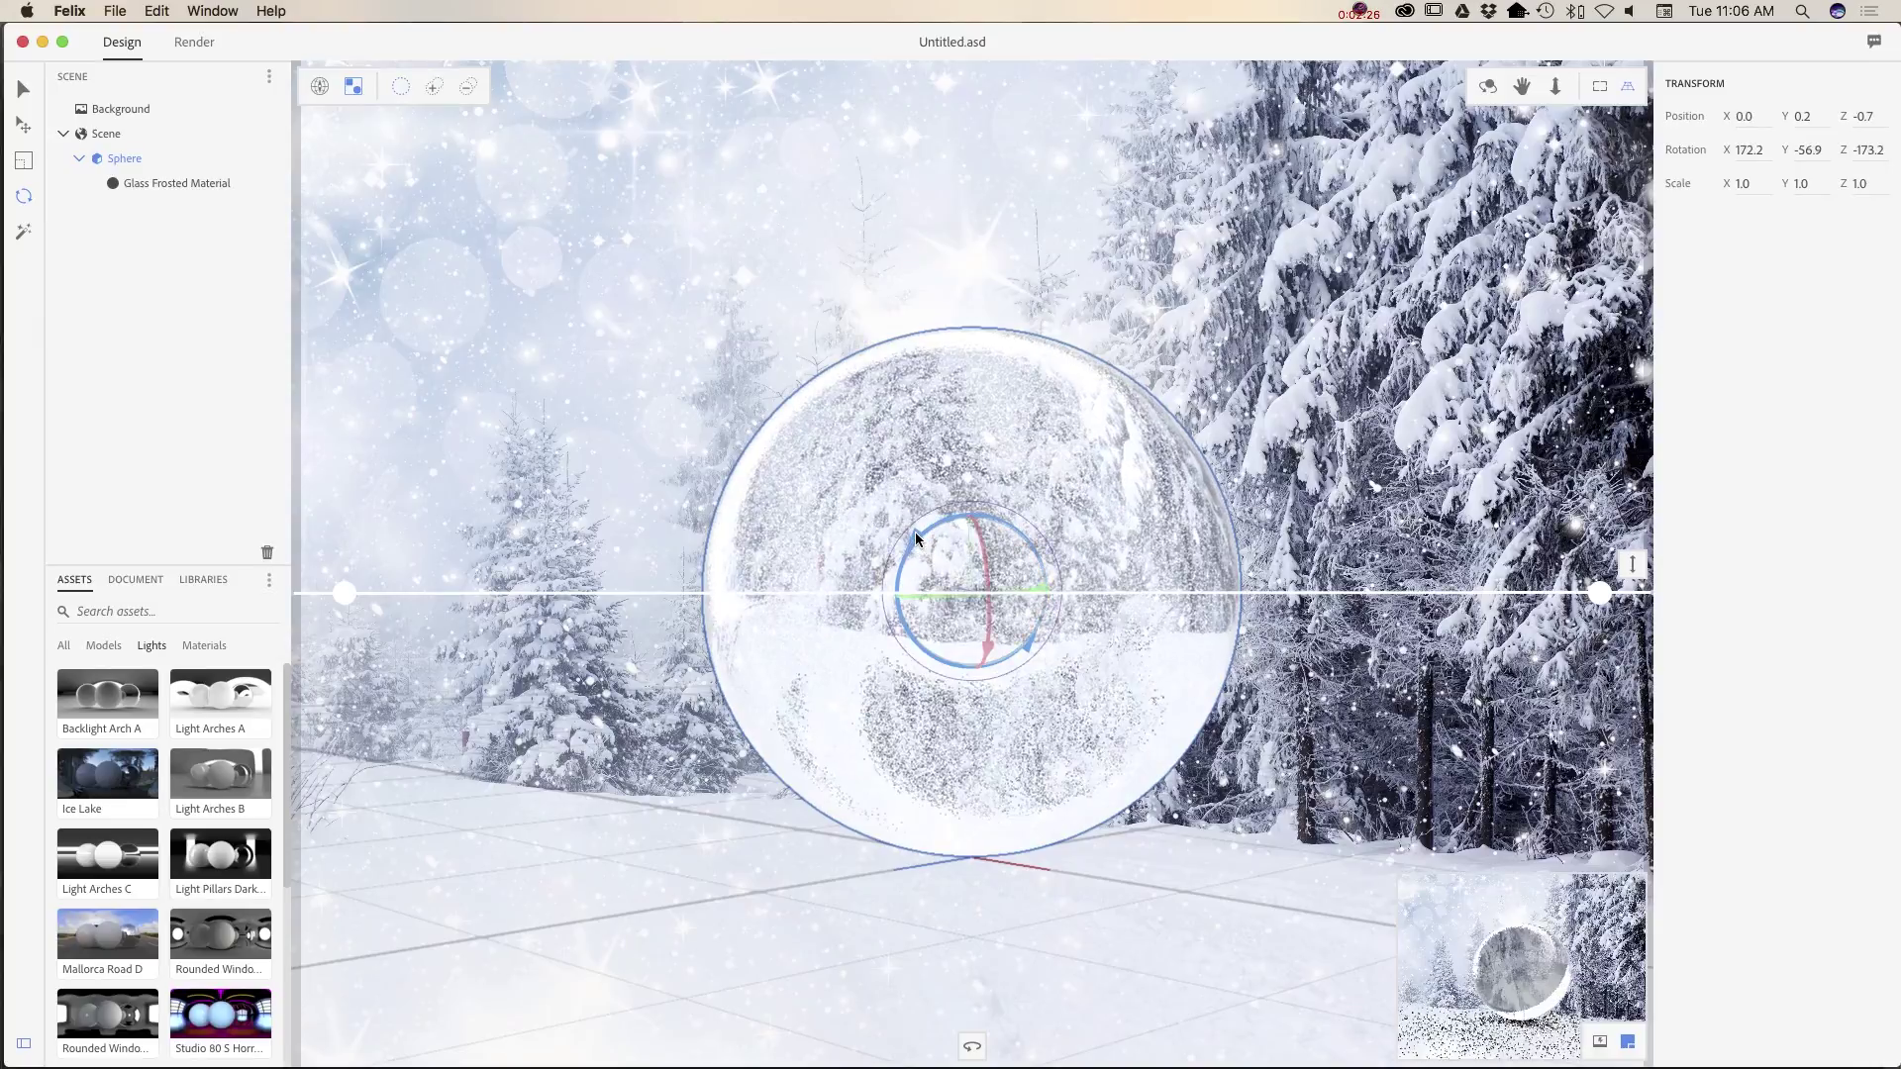
Step: Adjust the Glass Frosted Material to Glow 0.06, Density 1.49 and Roughness 0.39
click(176, 185)
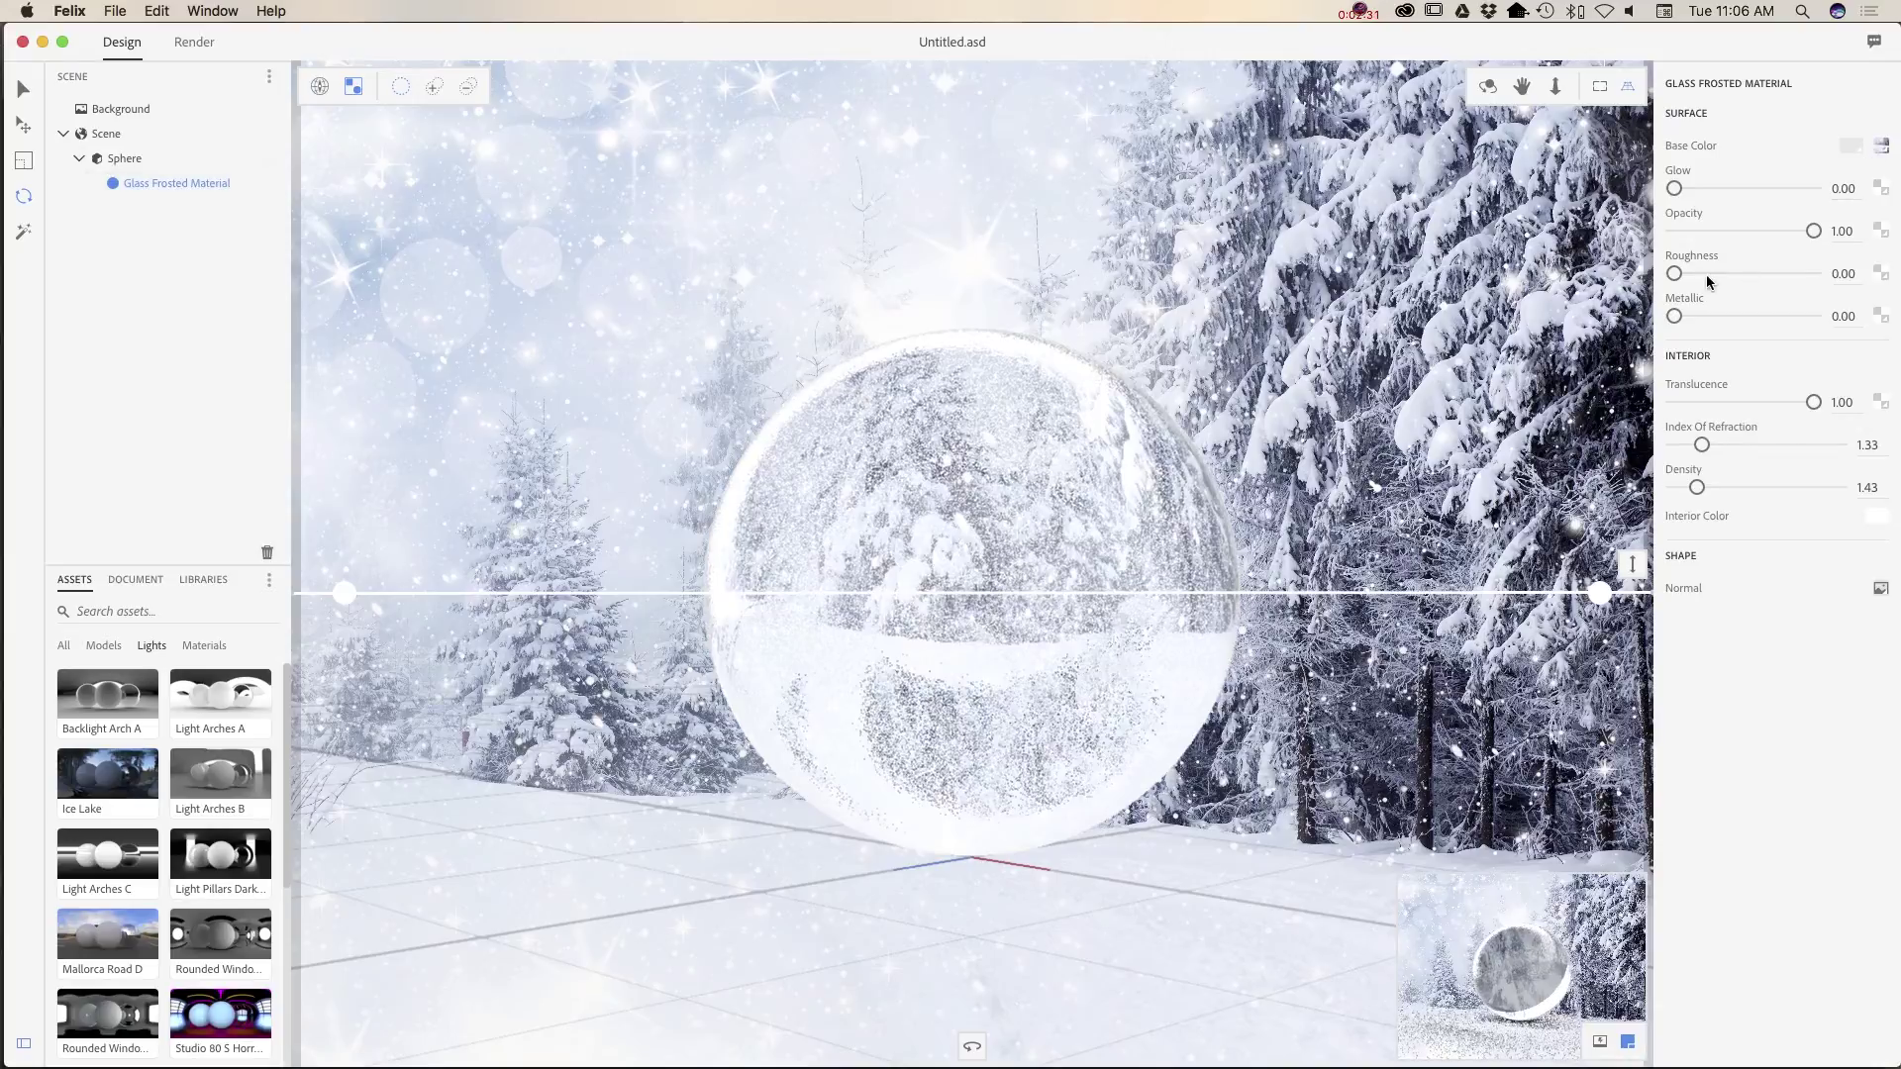
drag(1676, 188, 1682, 190)
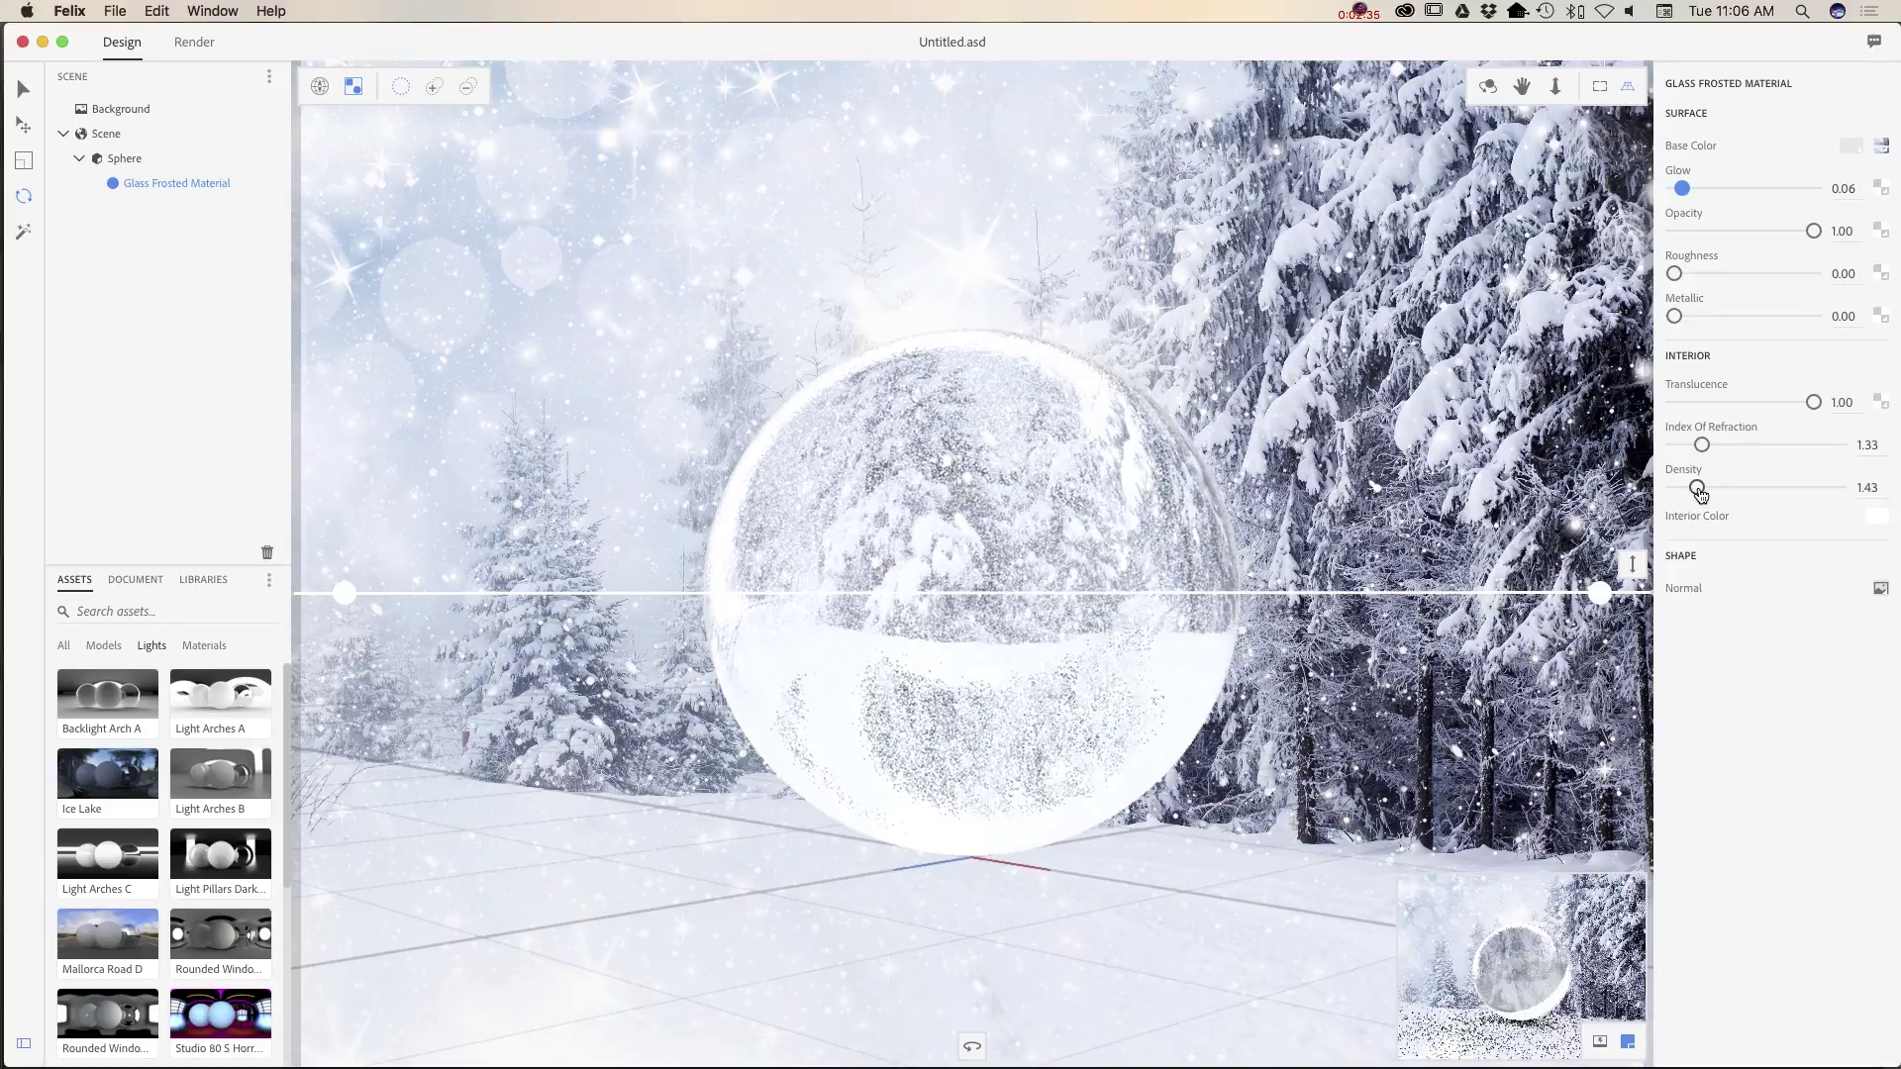
drag(1697, 488, 1810, 509)
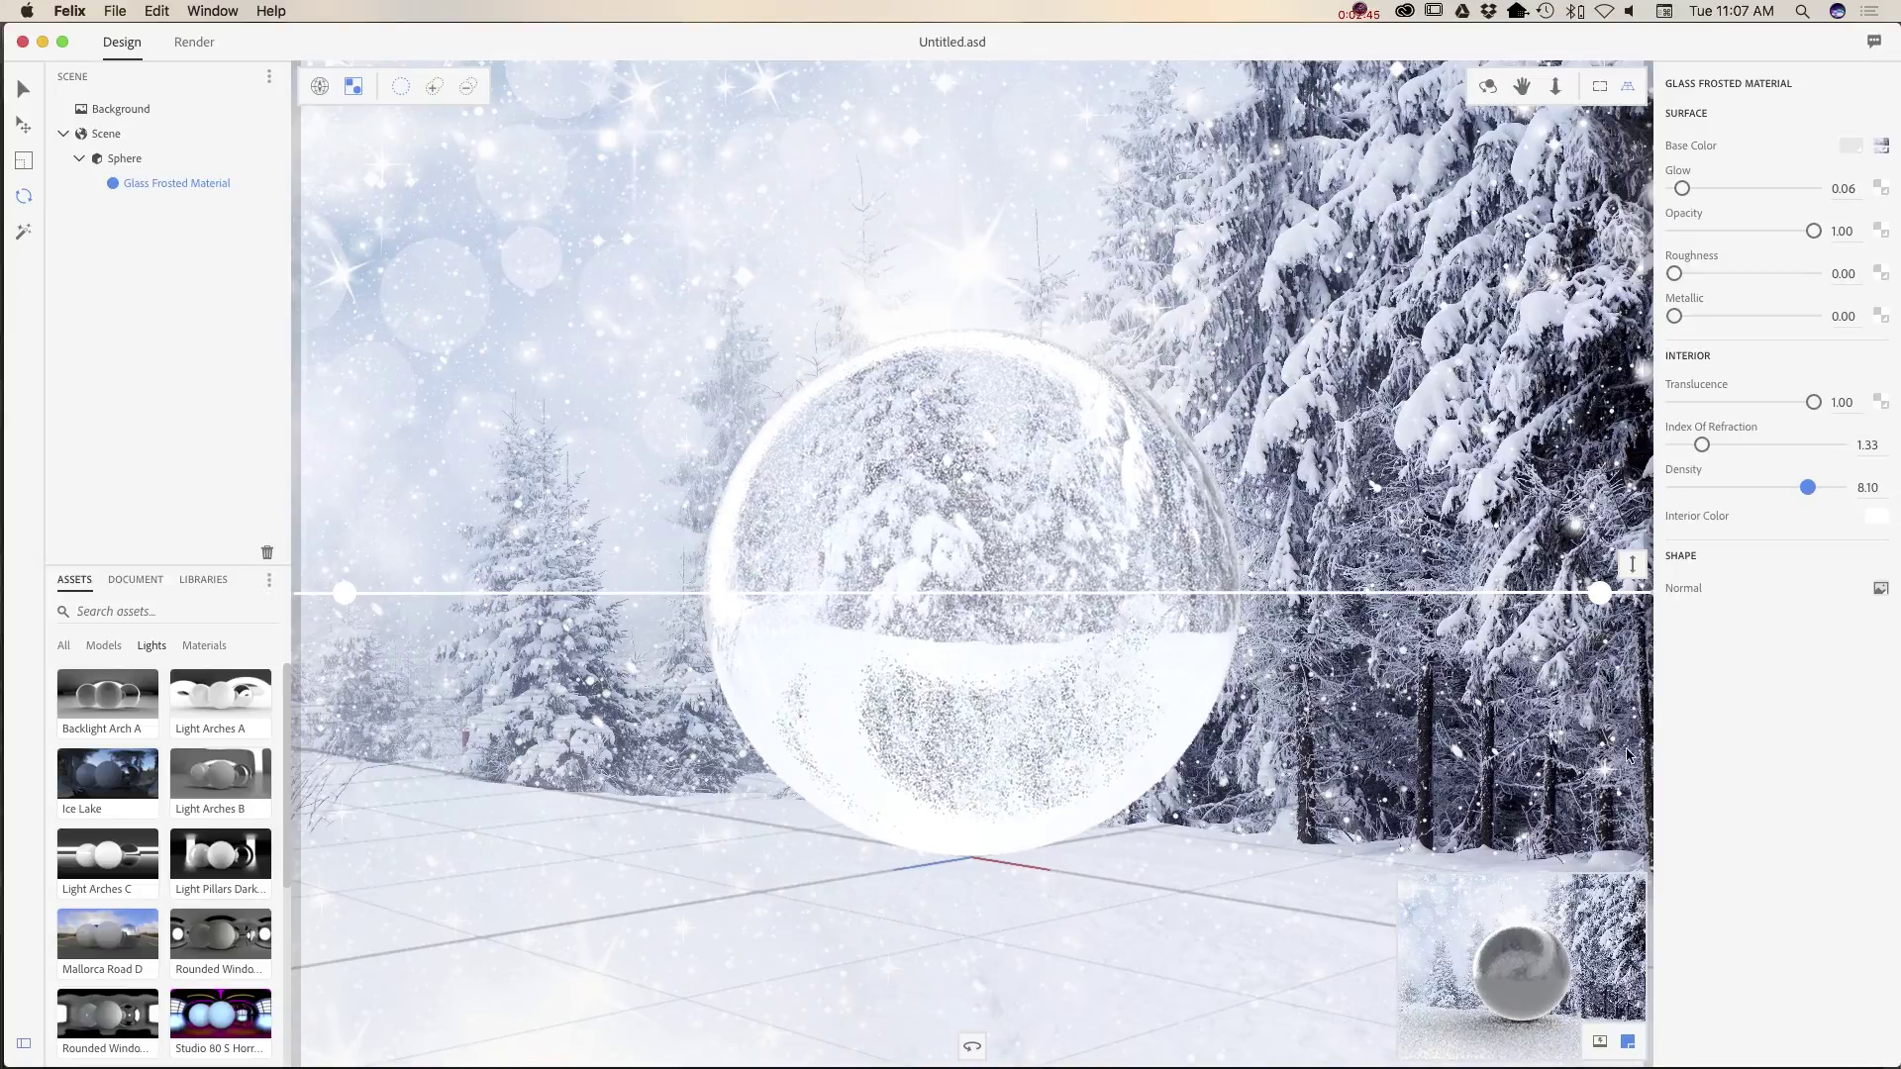
drag(1808, 487, 1697, 497)
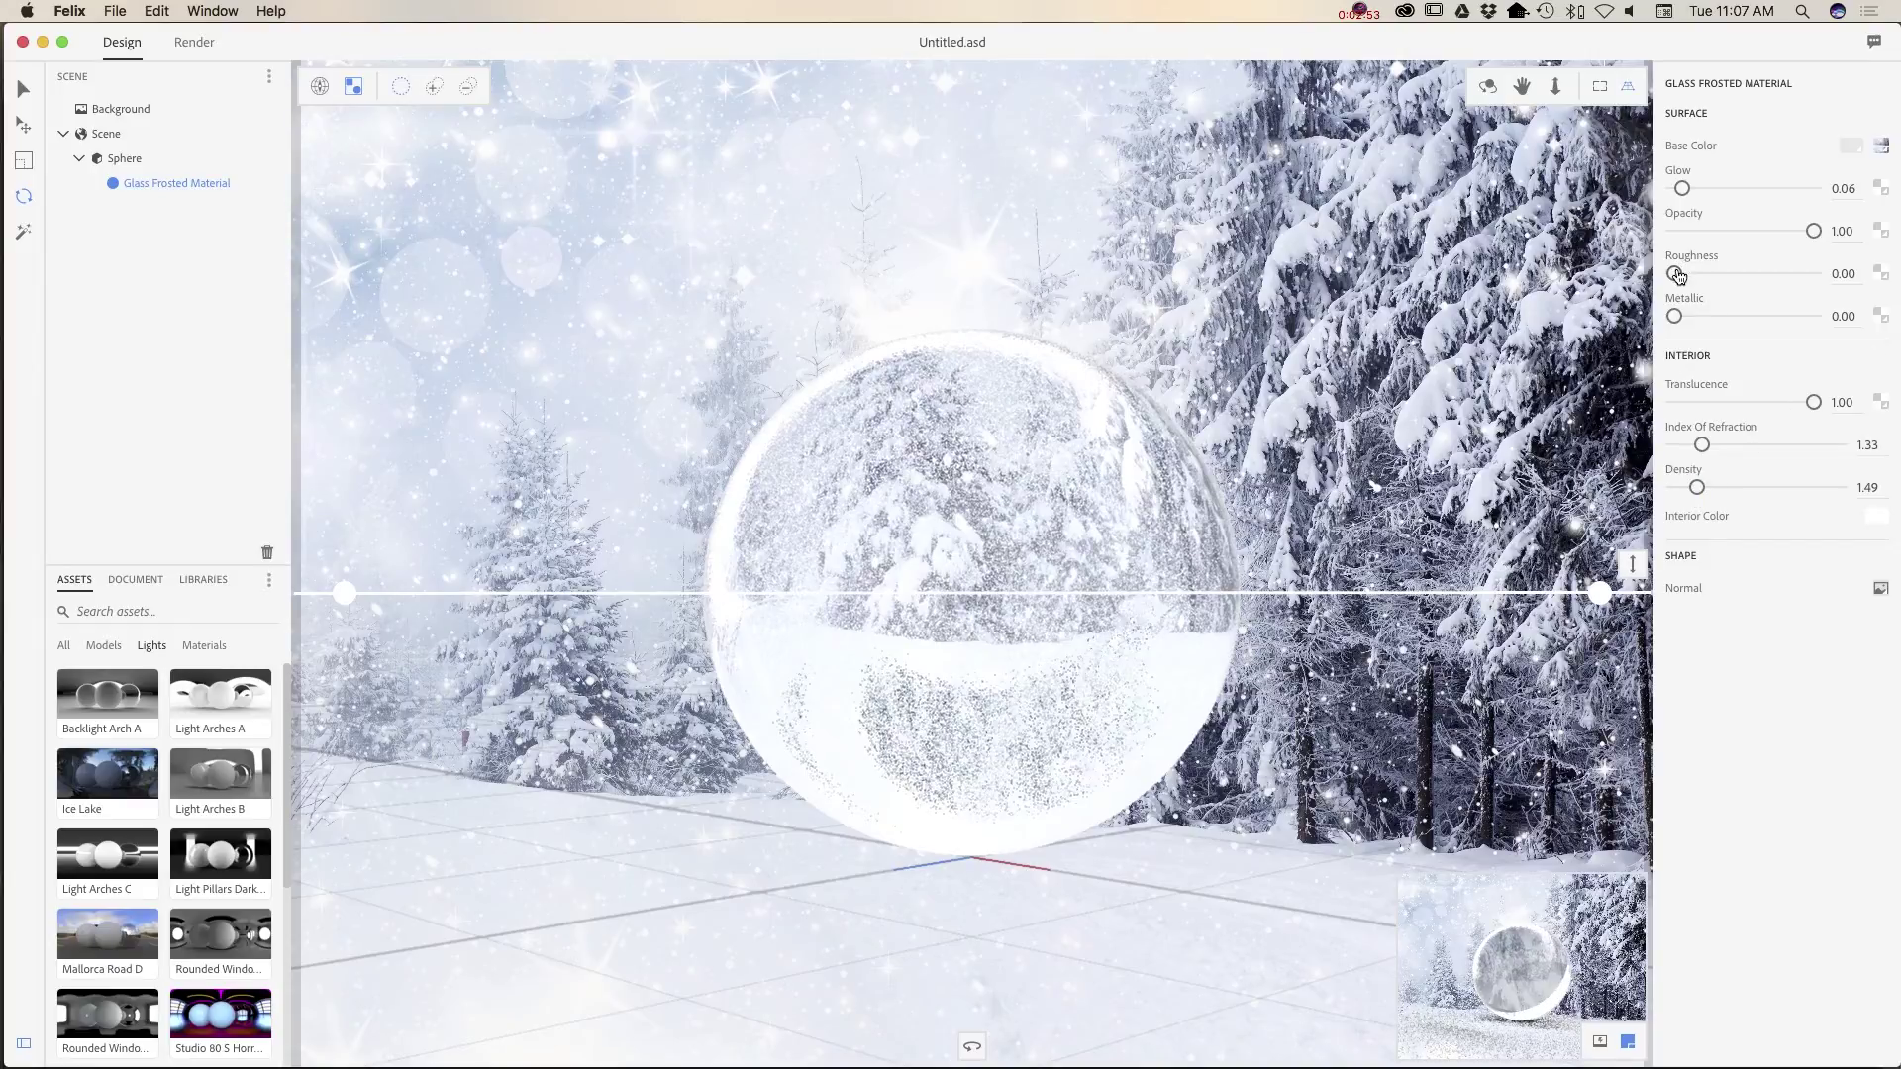
drag(1679, 276, 1731, 286)
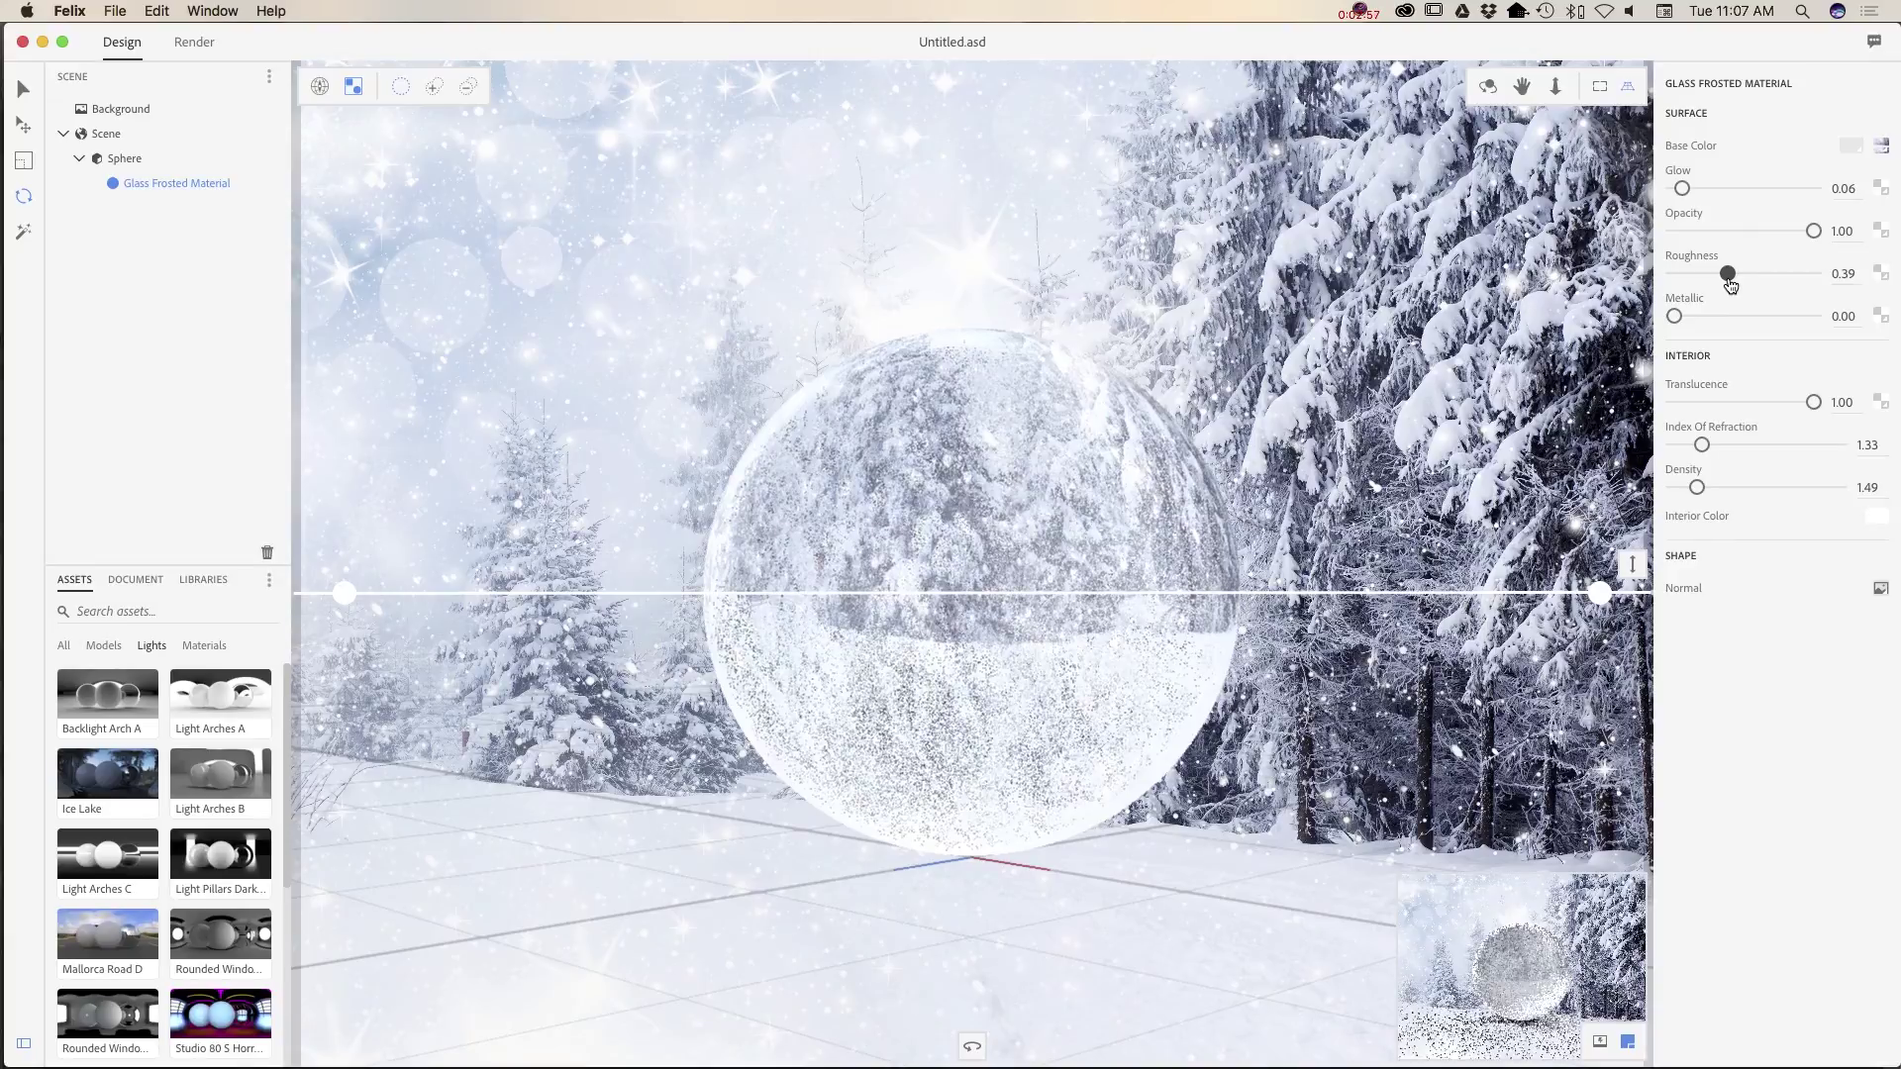
Step: Set the Image Based Light to Light Threshold 0.10, Rotation -2.1 and Intensity 5.28
click(100, 134)
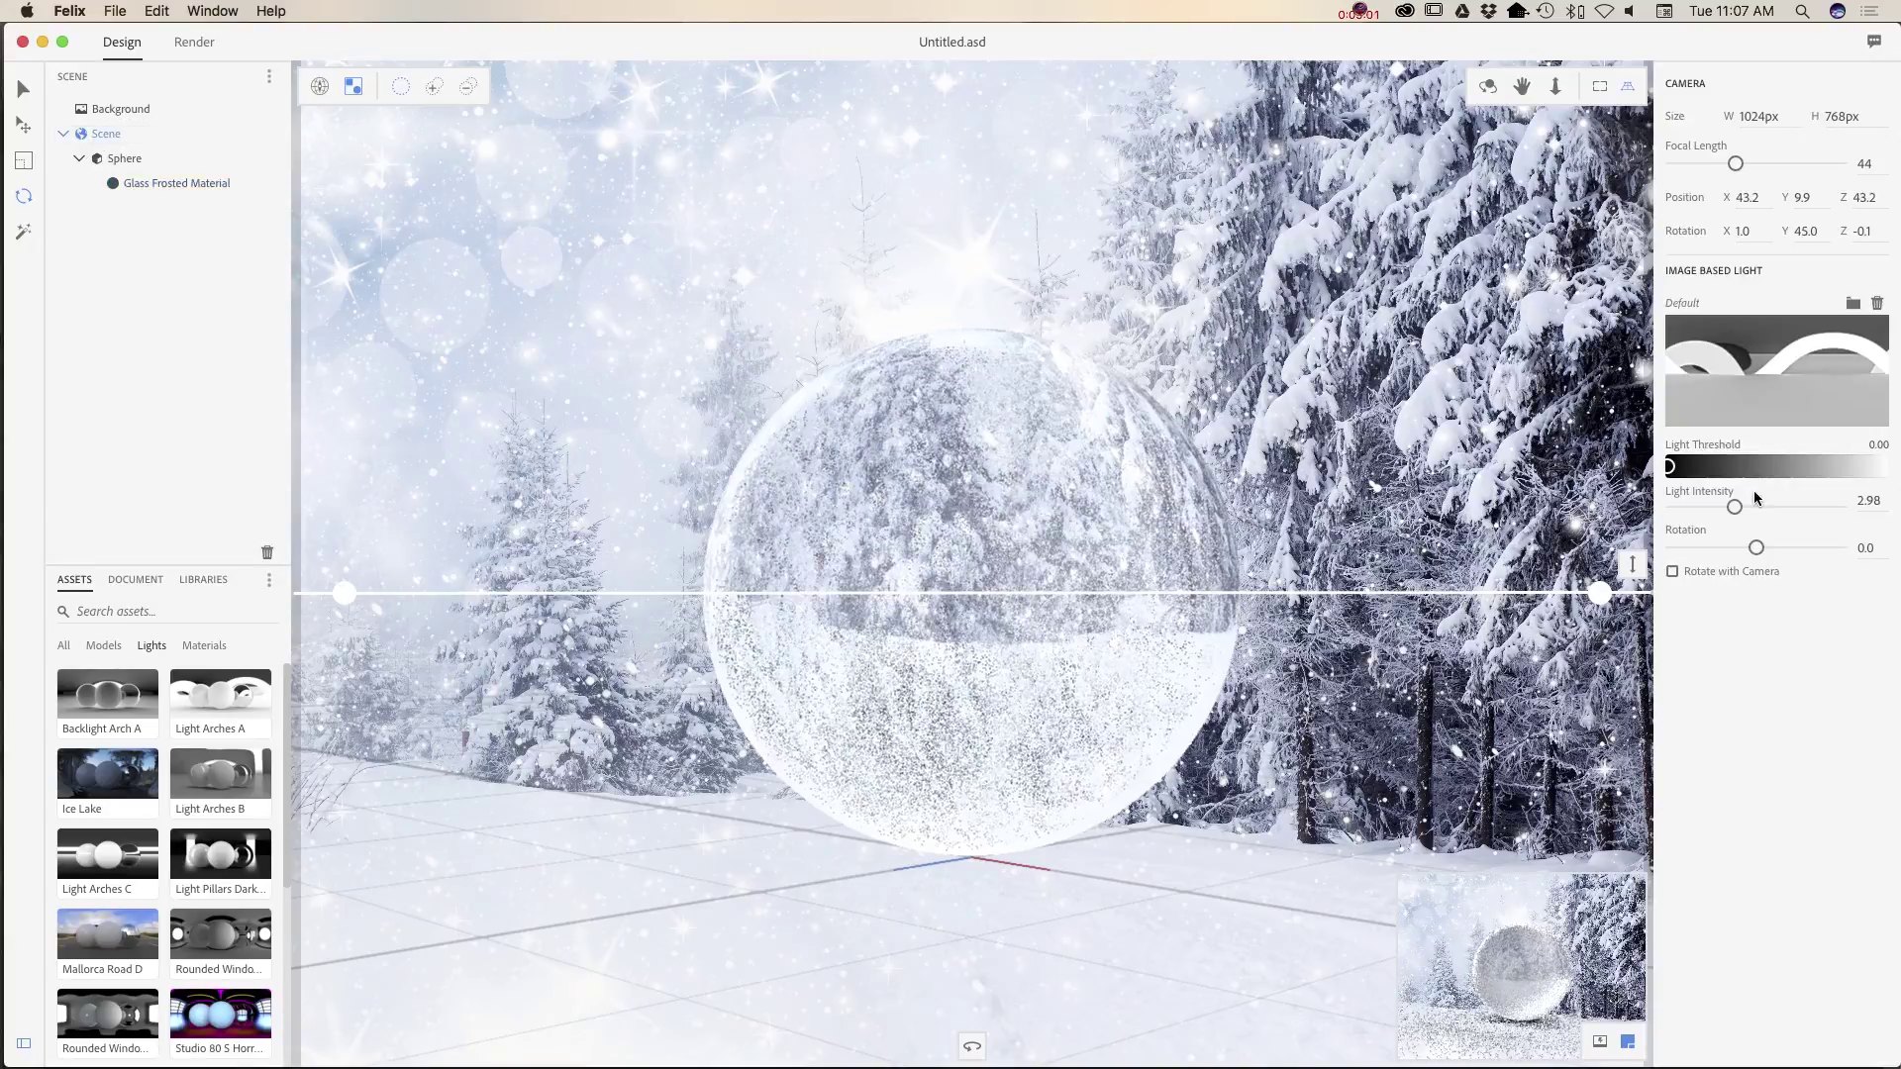
drag(1672, 474, 1687, 467)
mouse_move(1759, 554)
mouse_down()
mouse_move(1694, 560)
mouse_move(1811, 565)
mouse_move(1749, 573)
mouse_up()
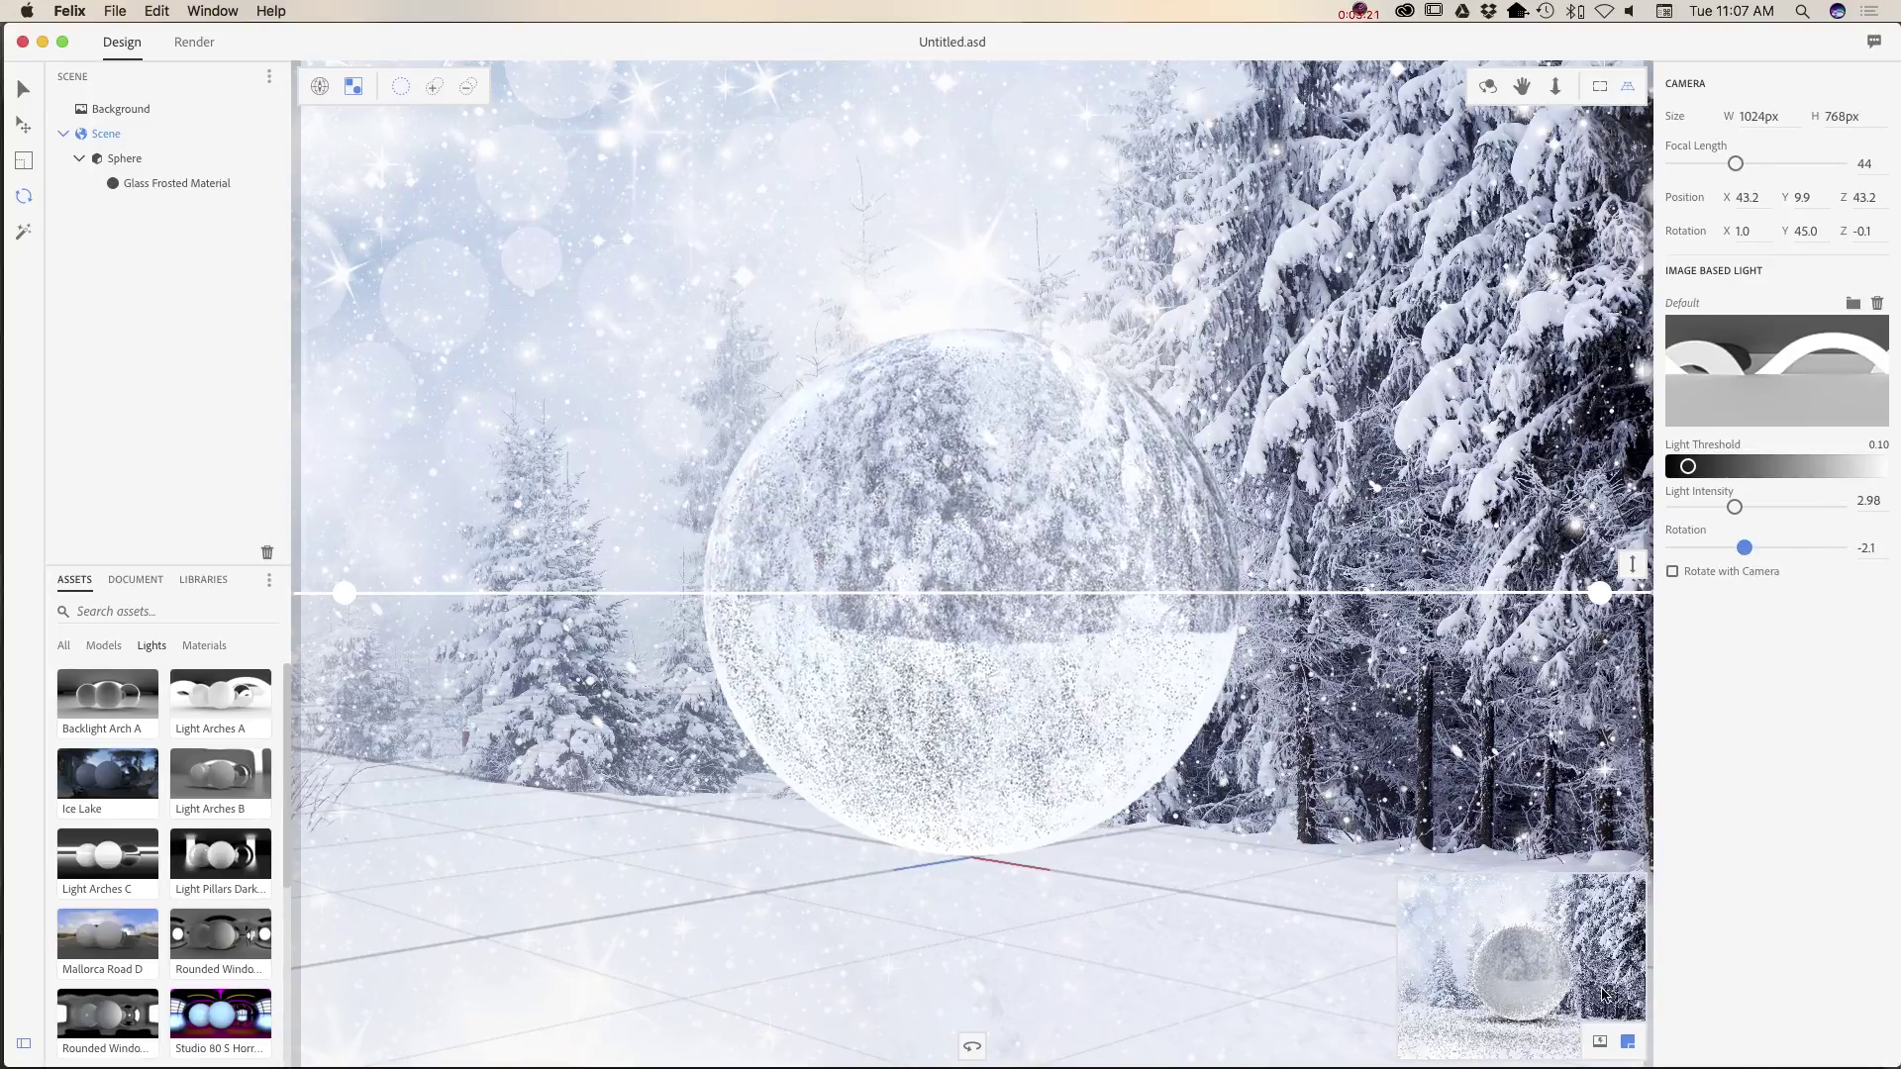
drag(1746, 548, 1721, 551)
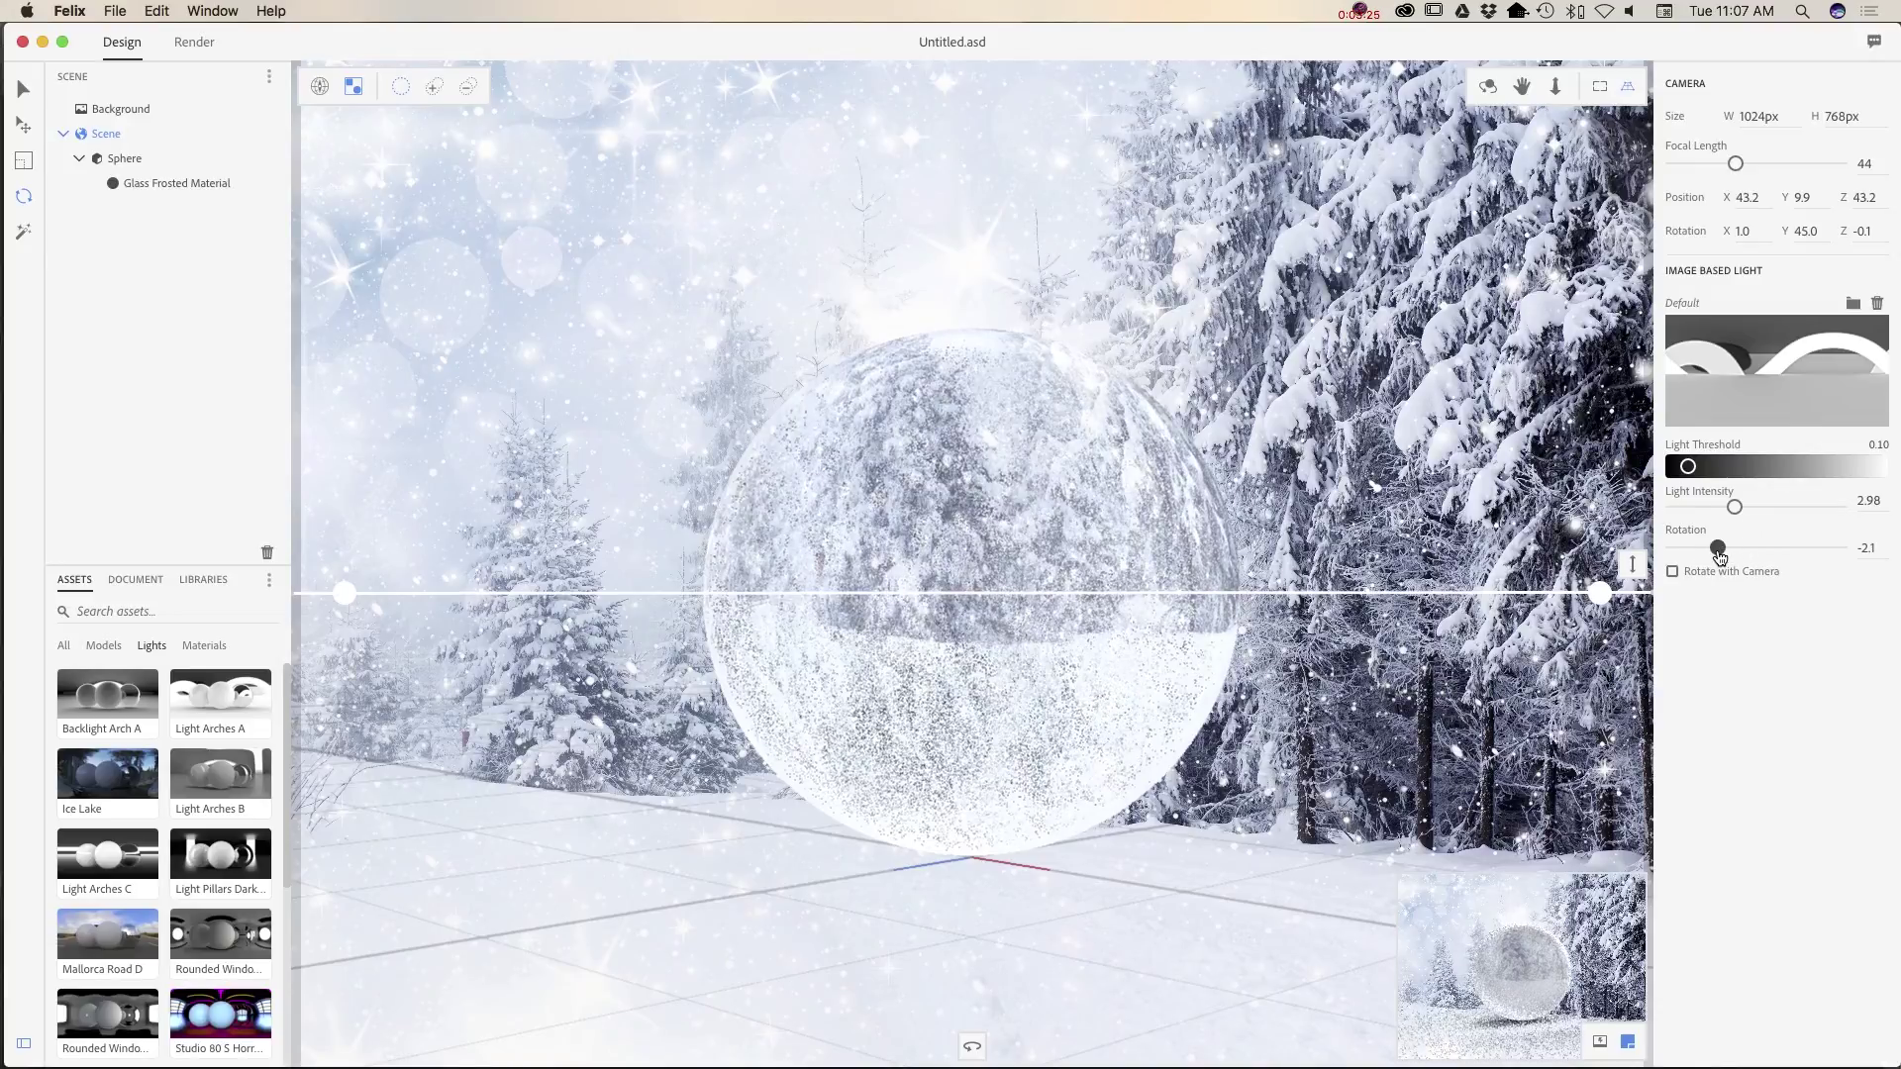
mouse_move(1734, 507)
mouse_down()
mouse_move(1782, 514)
mouse_move(1755, 507)
mouse_up()
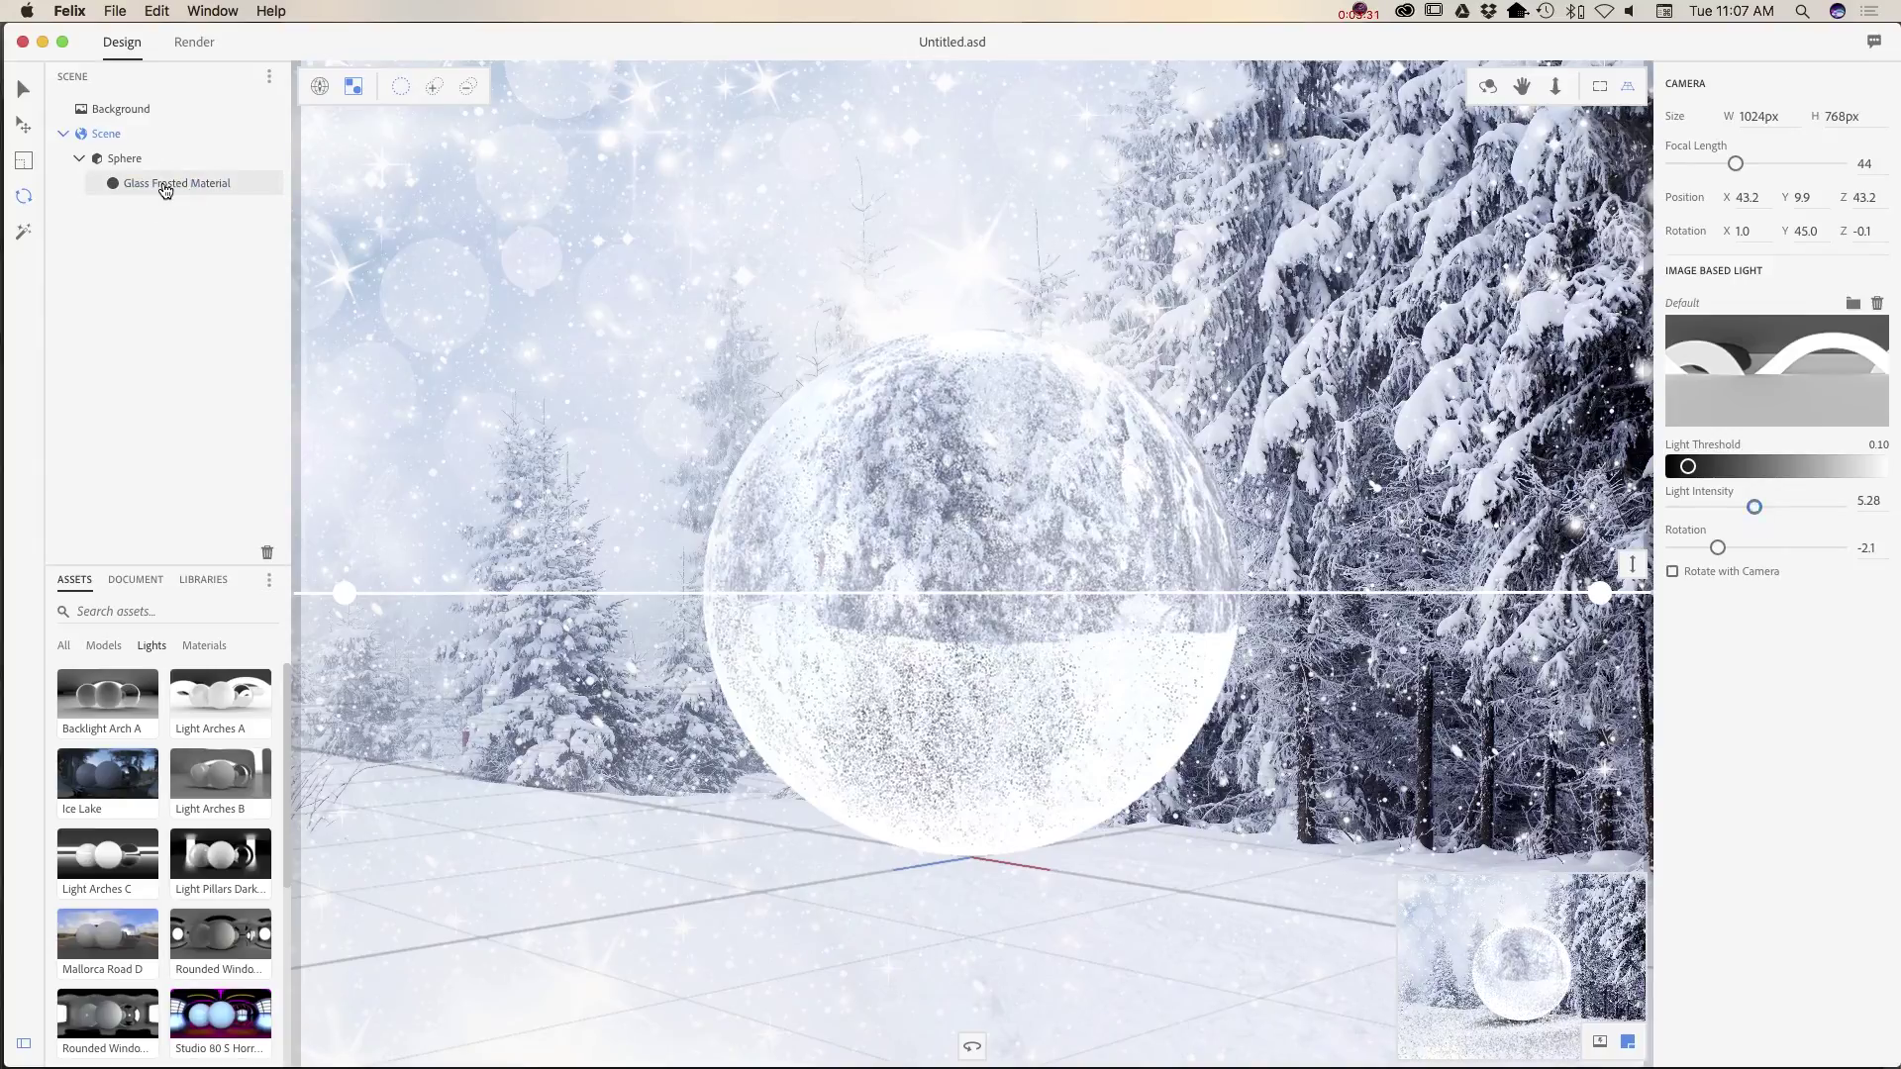
Step: Increase the Glass Frosted Material's Roughness to 0.65 for a softer frosted look
click(164, 187)
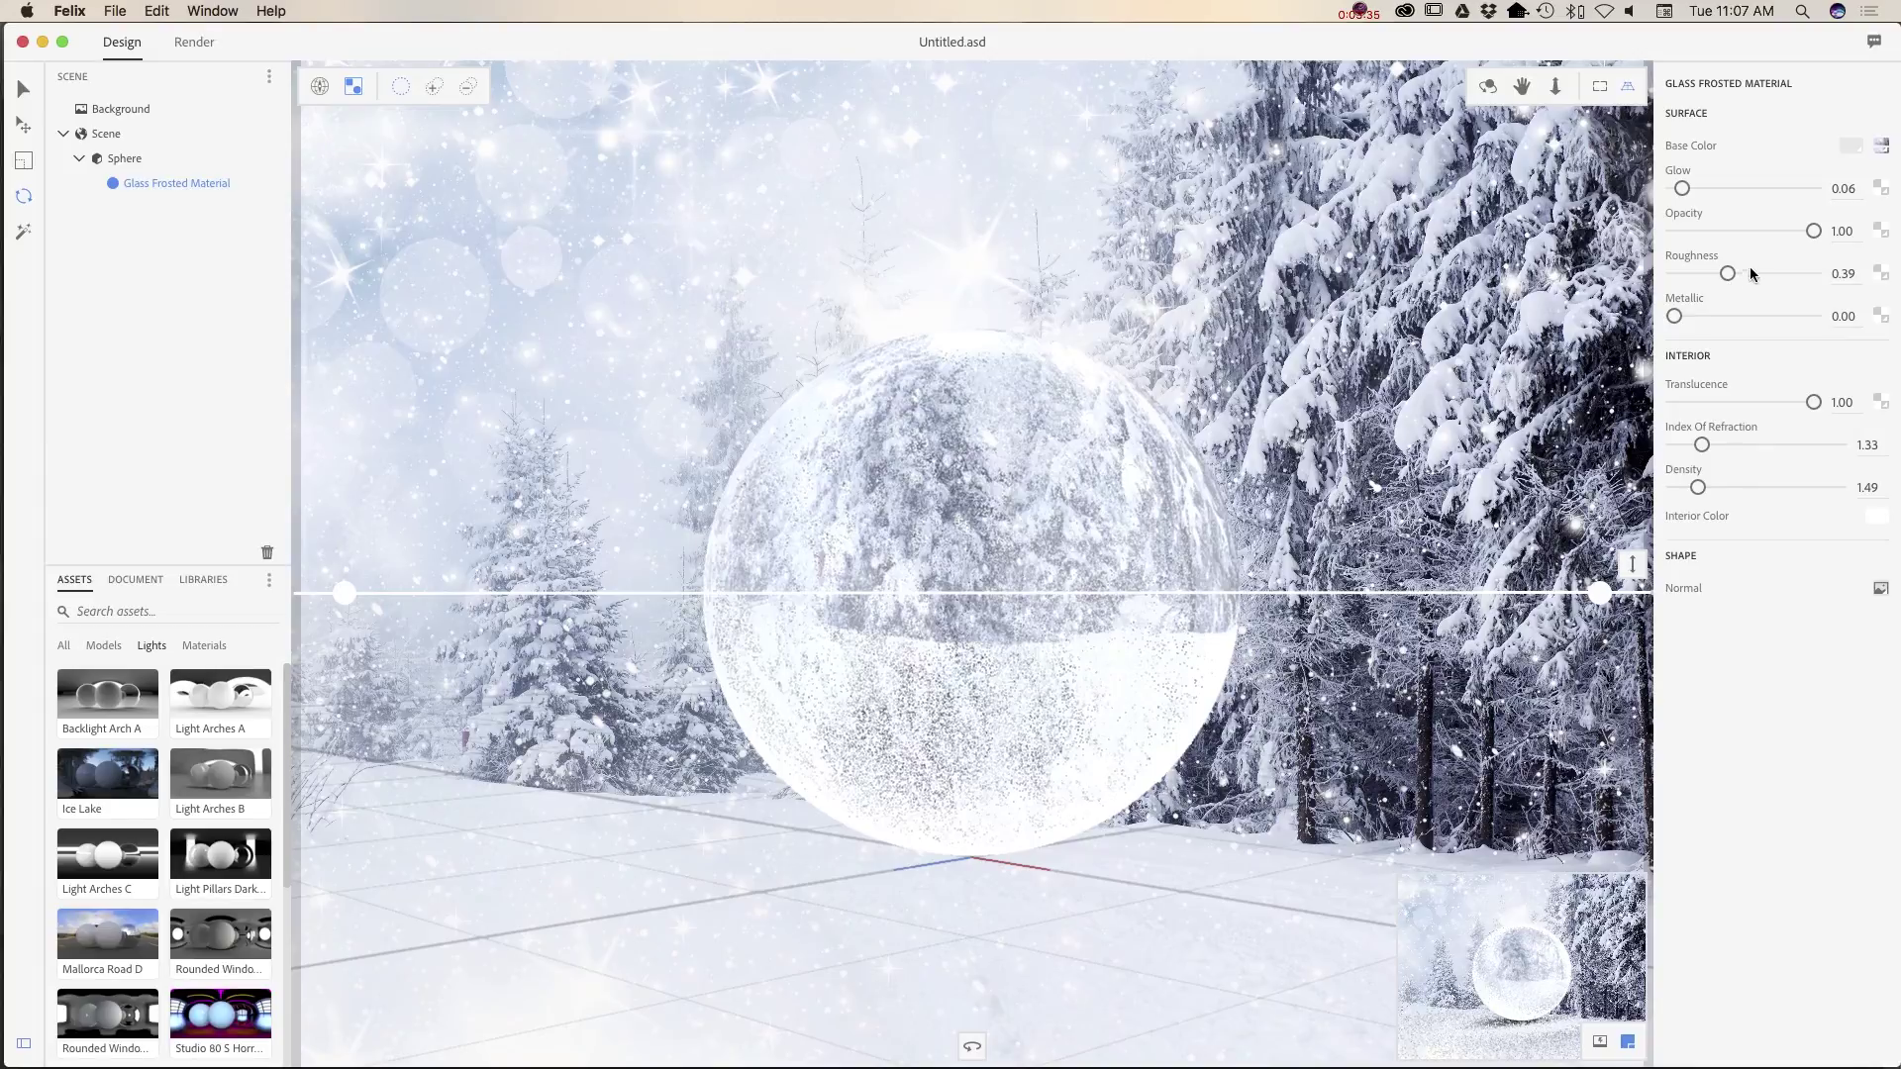
drag(1729, 273, 1768, 286)
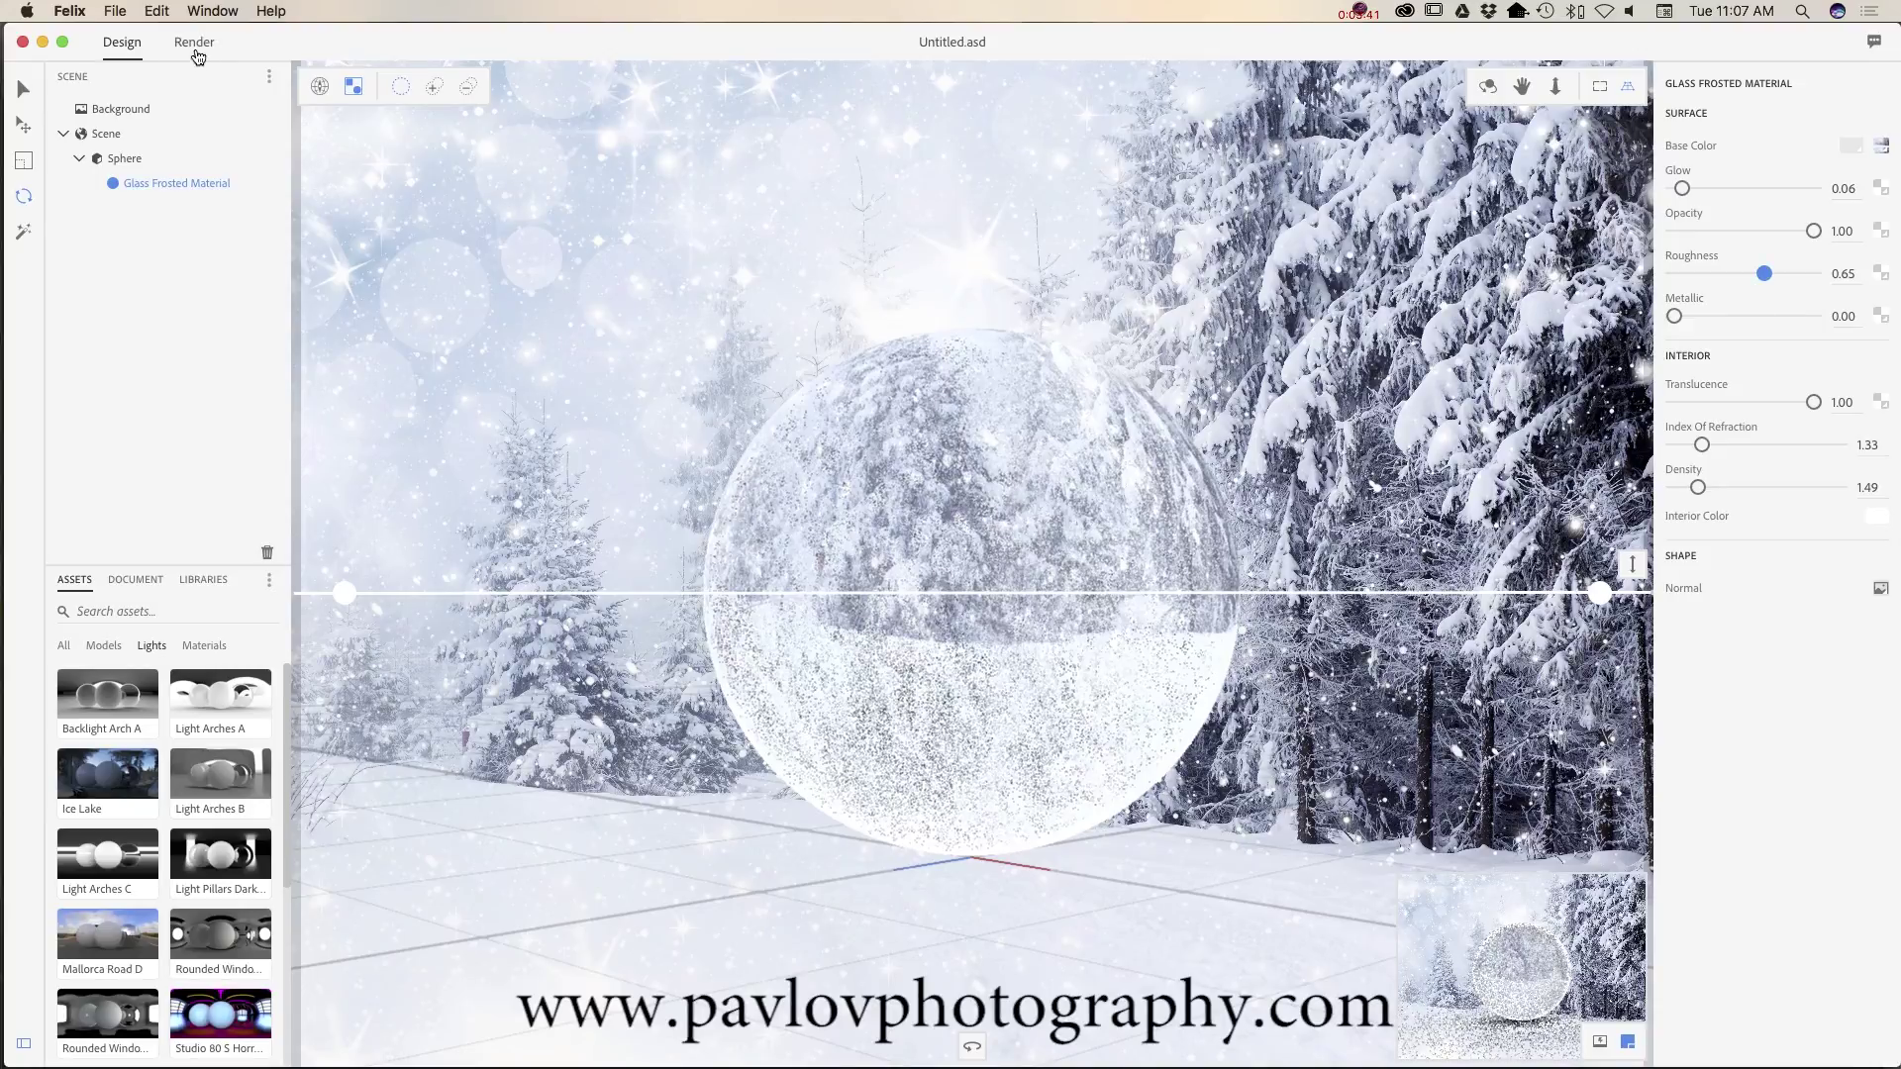
Step: Switch to the Render workspace and set render quality to Medium
click(195, 45)
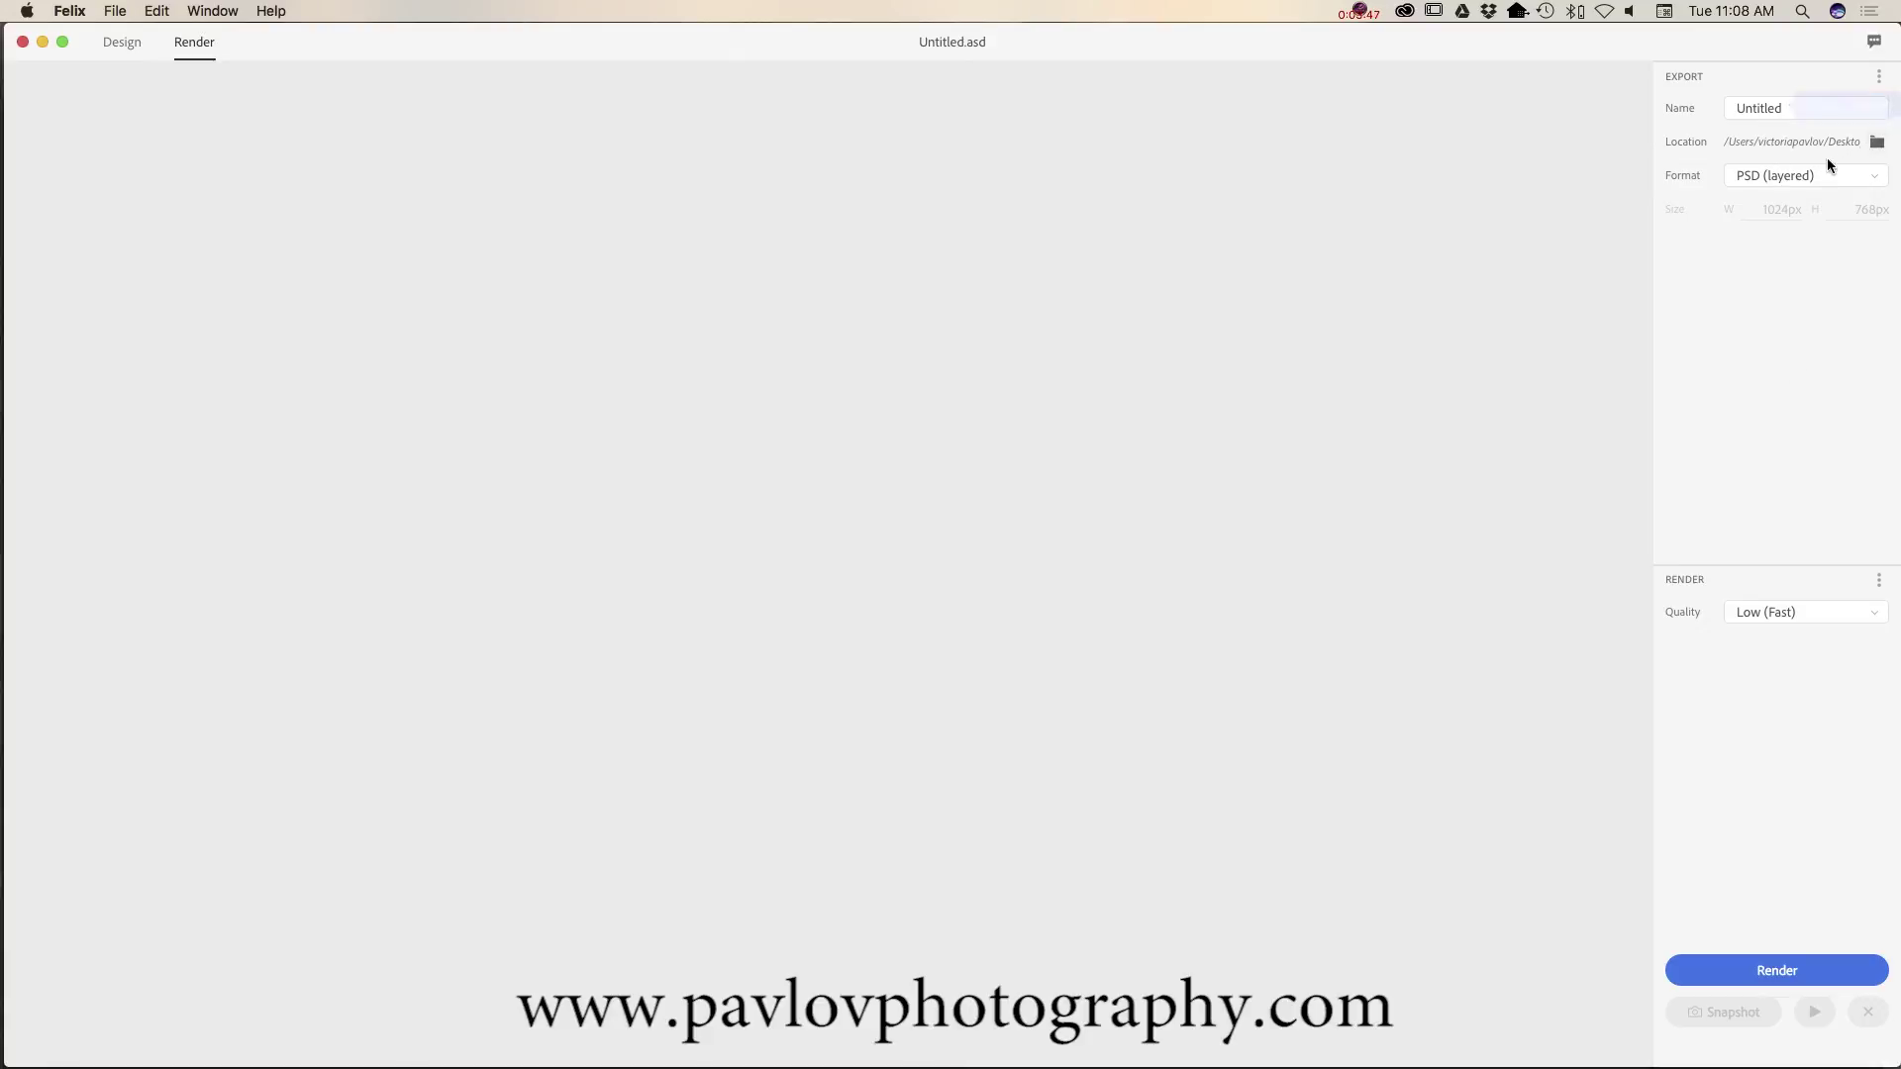
click(1807, 622)
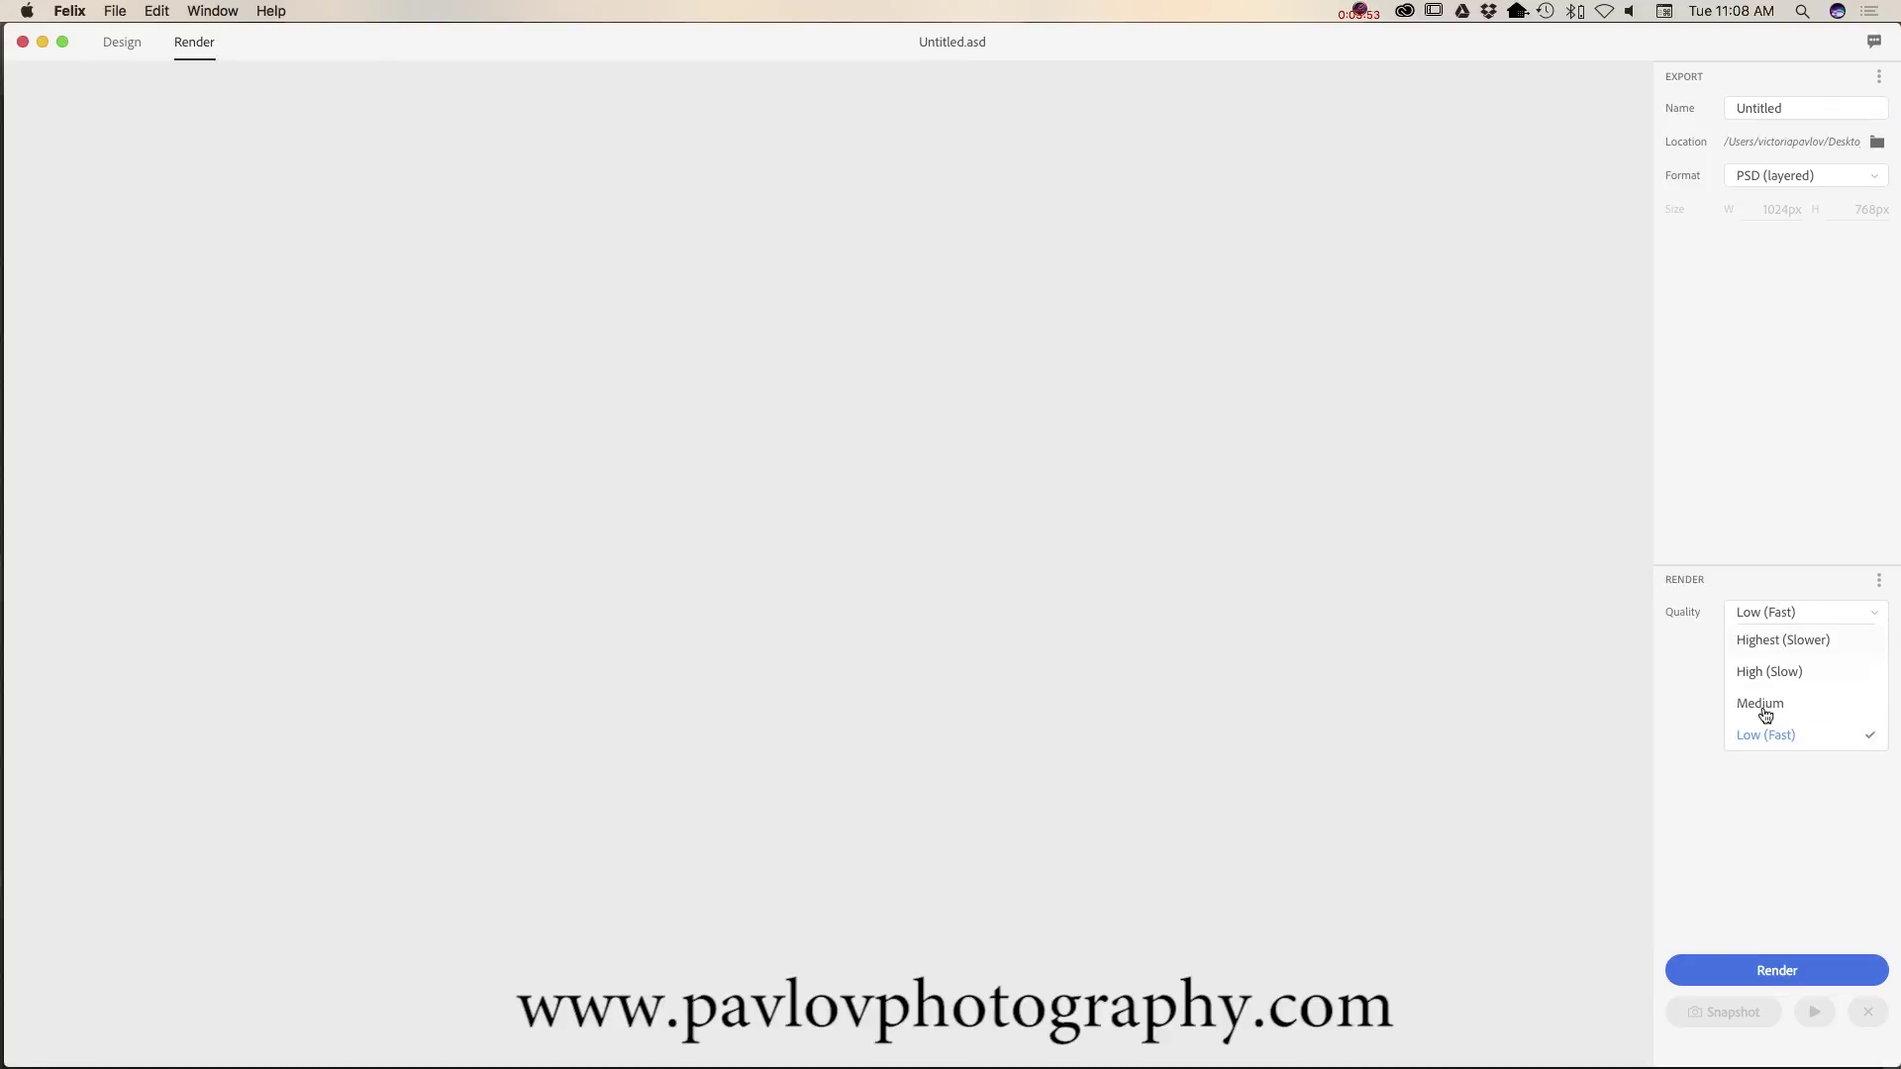
click(1765, 703)
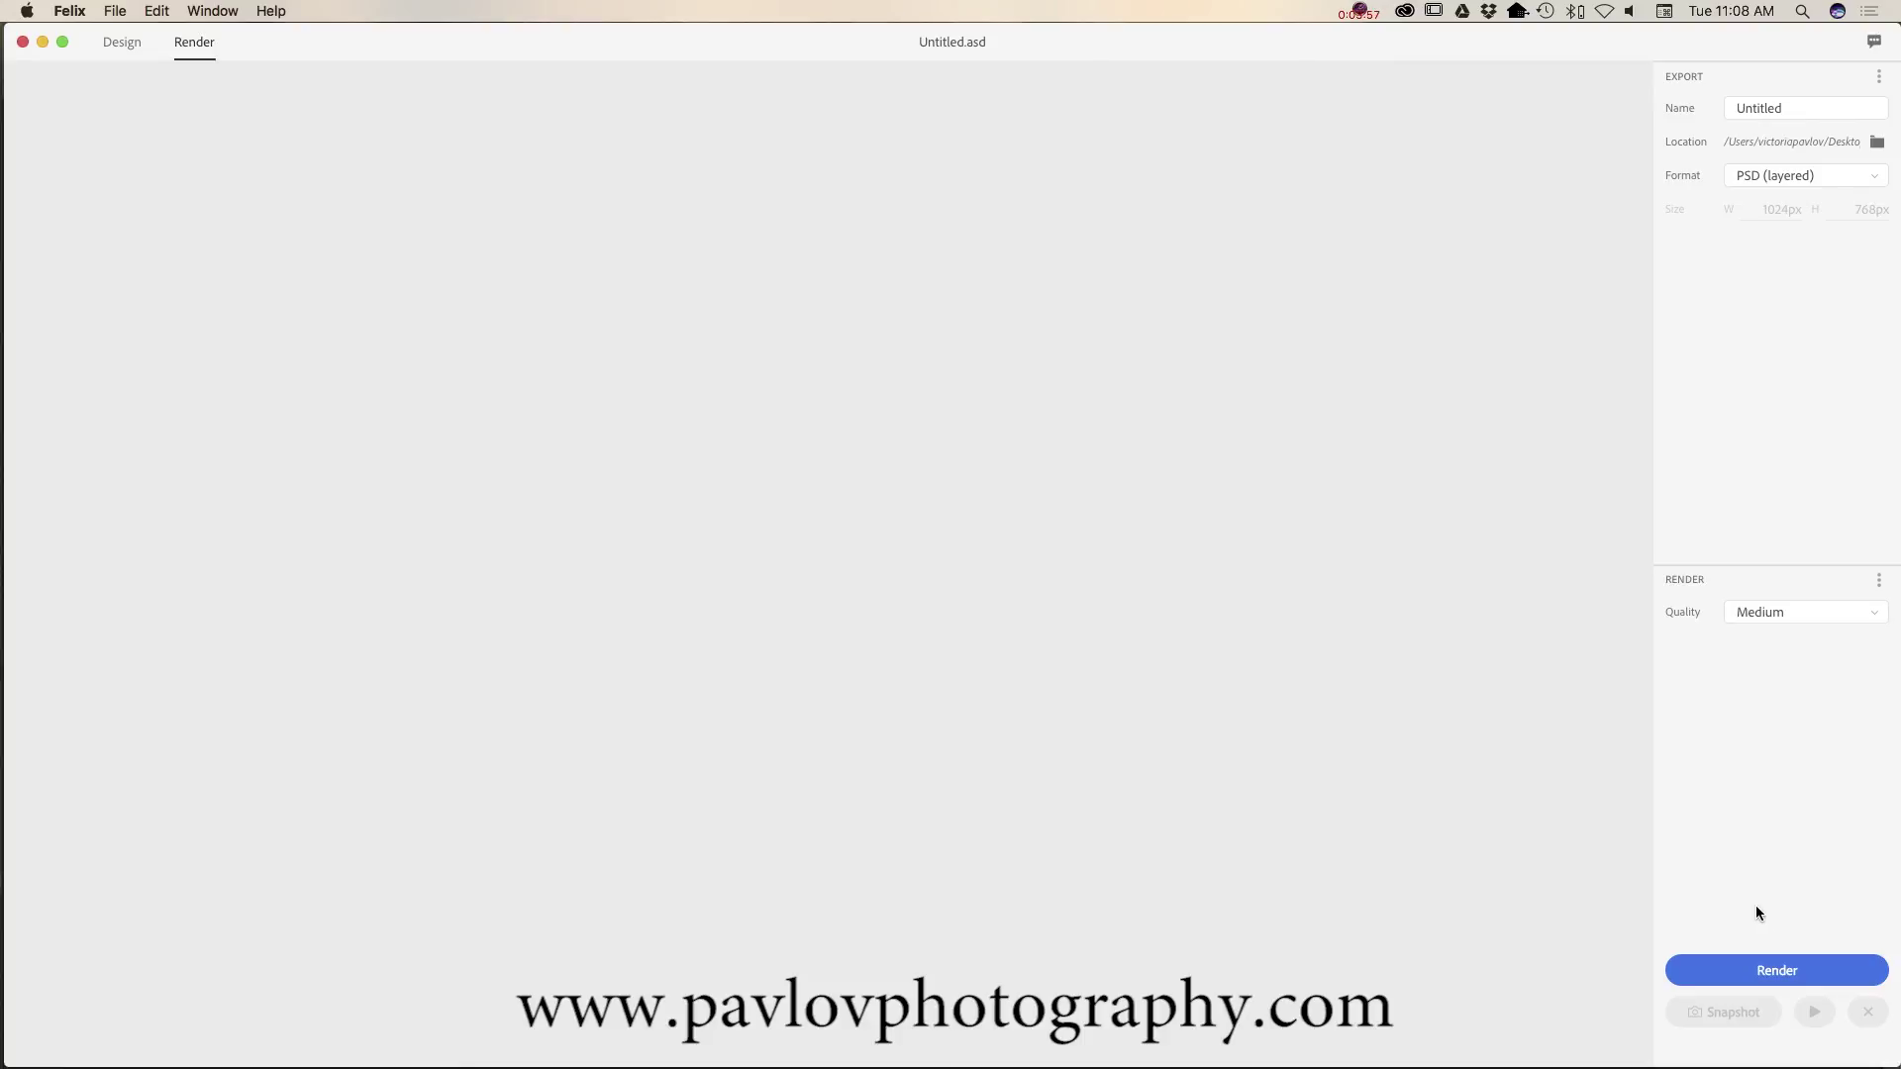
Step: Start a Medium-quality render of the frosted sphere over the snowy fir-tree background
click(1778, 975)
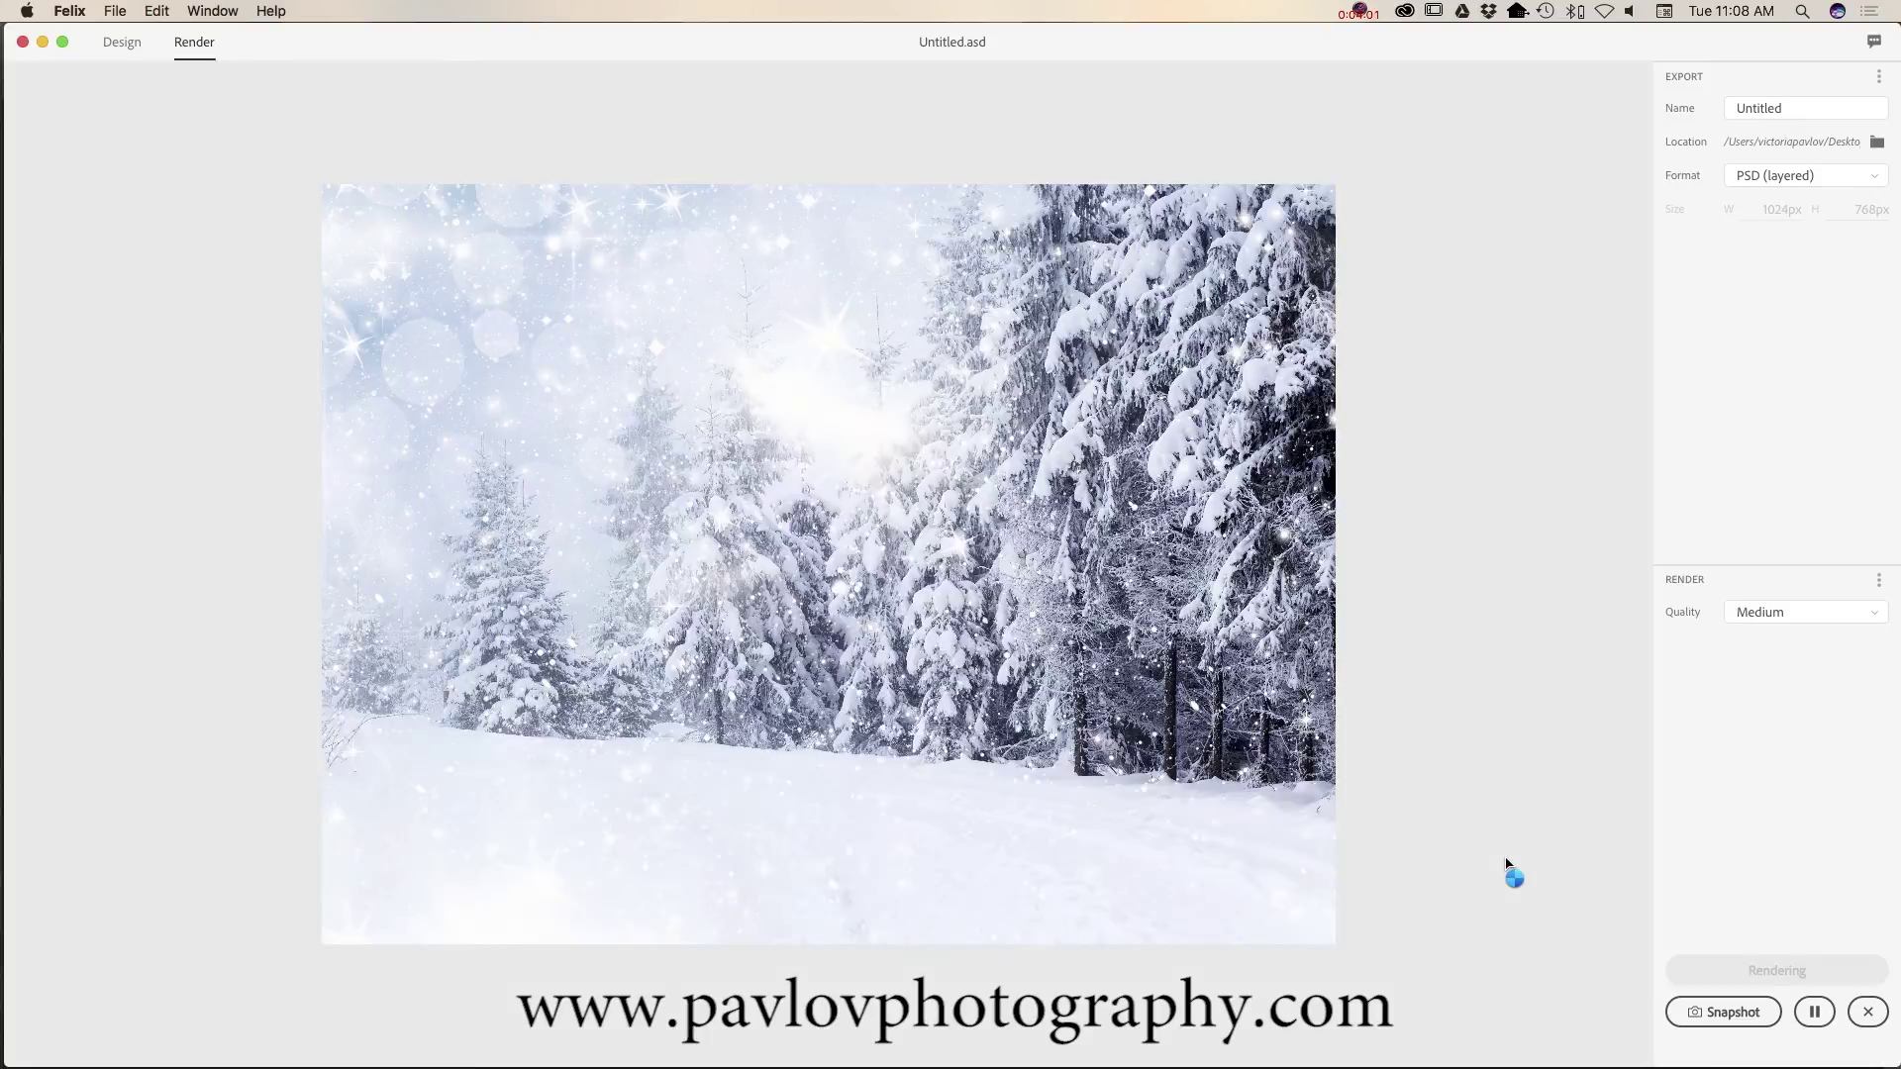